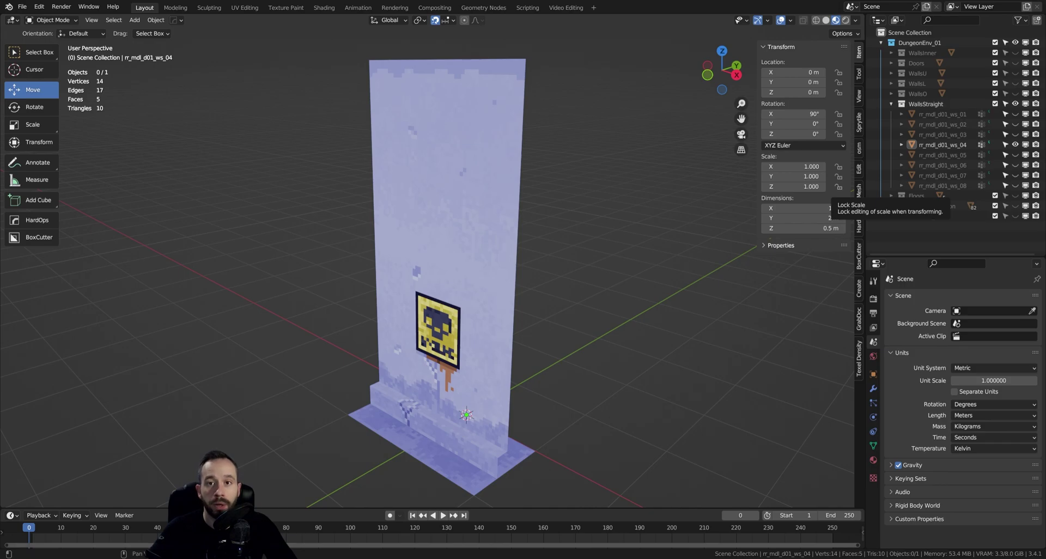
# Step: Hide the Transform sidebar and orbit until the wall and skull sign face the camera
pyautogui.press('F5')
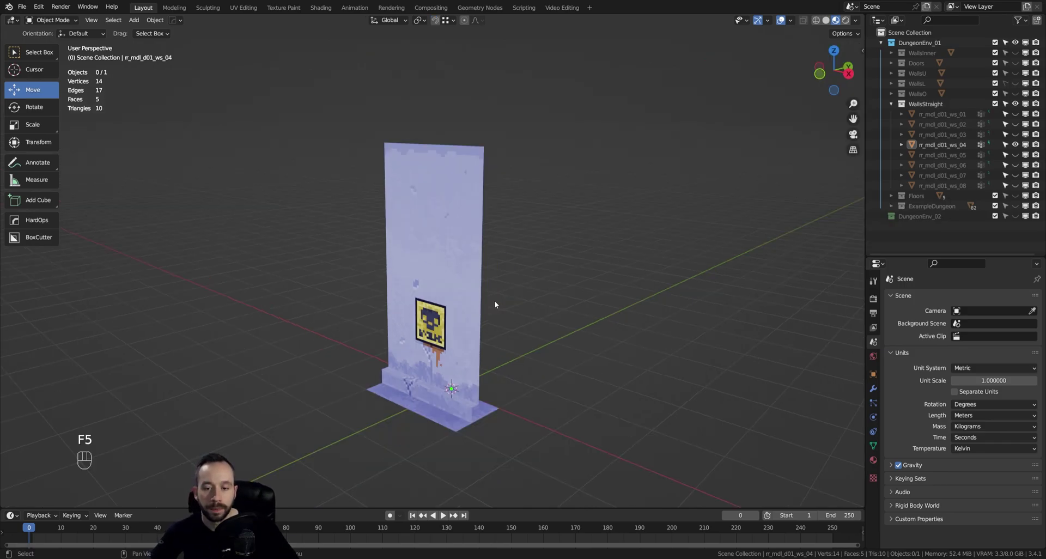
pyautogui.moveTo(494, 300); pyautogui.dragTo(481, 330, button='middle')
pyautogui.scroll(1, 511, 315)
pyautogui.keyDown('alt'); pyautogui.moveTo(511, 315); pyautogui.dragTo(471, 327); pyautogui.keyUp('alt')
pyautogui.scroll(2, 490, 341)
pyautogui.moveTo(472, 328); pyautogui.dragTo(529, 262, button='middle')
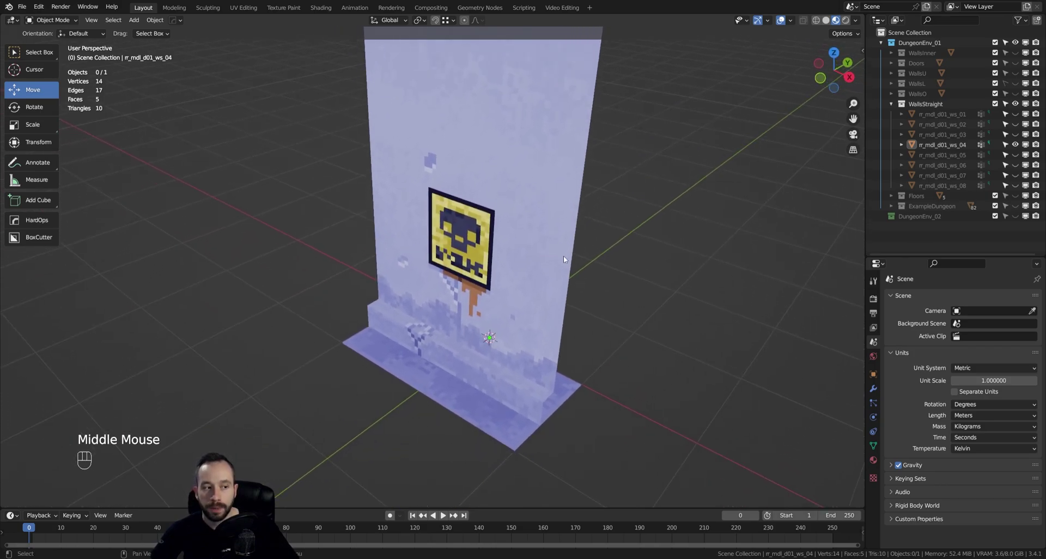
pyautogui.keyDown('alt'); pyautogui.moveTo(563, 260); pyautogui.dragTo(492, 290); pyautogui.keyUp('alt')
pyautogui.moveTo(492, 293); pyautogui.dragTo(502, 289, button='middle')
pyautogui.keyDown('alt'); pyautogui.moveTo(502, 289); pyautogui.dragTo(532, 278); pyautogui.keyUp('alt')
pyautogui.moveTo(535, 283); pyautogui.dragTo(584, 285, button='middle')
pyautogui.scroll(-2, 553, 291)
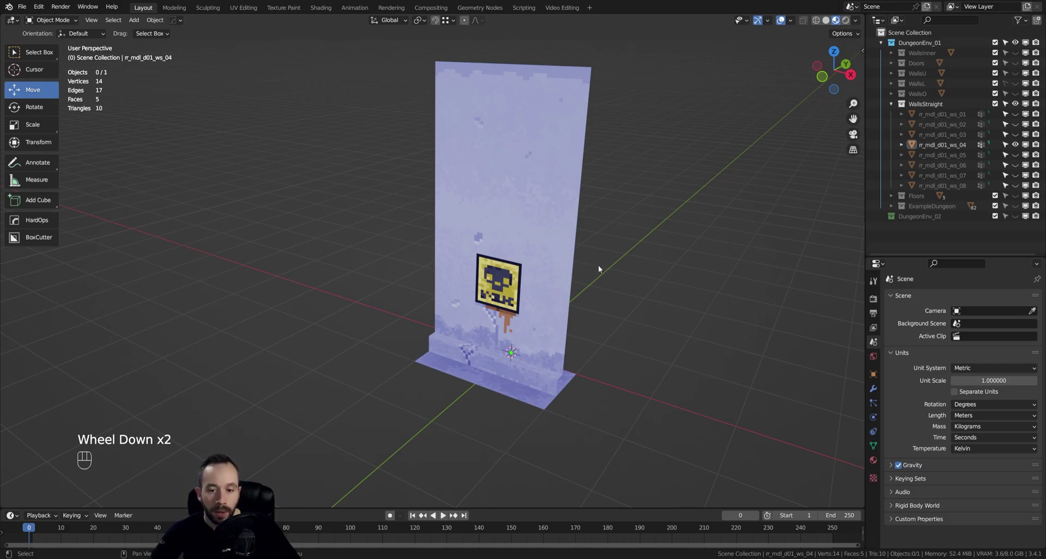
# Step: Orbit, pan and zoom to inspect the textured wall from the side and from above
pyautogui.moveTo(598, 264); pyautogui.dragTo(482, 296, button='middle')
pyautogui.keyDown('alt'); pyautogui.moveTo(481, 296); pyautogui.dragTo(469, 313); pyautogui.keyUp('alt')
pyautogui.middleClick(500, 377)
pyautogui.scroll(2, 500, 377)
pyautogui.keyDown('alt'); pyautogui.moveTo(496, 304); pyautogui.dragTo(599, 304); pyautogui.keyUp('alt')
pyautogui.moveTo(530, 422); pyautogui.dragTo(502, 303, button='middle')
pyautogui.moveTo(492, 356); pyautogui.dragTo(419, 378, button='middle')
pyautogui.keyDown('alt'); pyautogui.moveTo(420, 378); pyautogui.dragTo(414, 363); pyautogui.keyUp('alt')
pyautogui.moveTo(413, 363); pyautogui.dragTo(458, 397, button='middle')
pyautogui.keyDown('alt'); pyautogui.moveTo(458, 396); pyautogui.dragTo(568, 378); pyautogui.keyUp('alt')
pyautogui.moveTo(569, 378); pyautogui.dragTo(636, 344, button='middle')
pyautogui.keyDown('alt'); pyautogui.moveTo(594, 330); pyautogui.dragTo(603, 362); pyautogui.keyUp('alt')
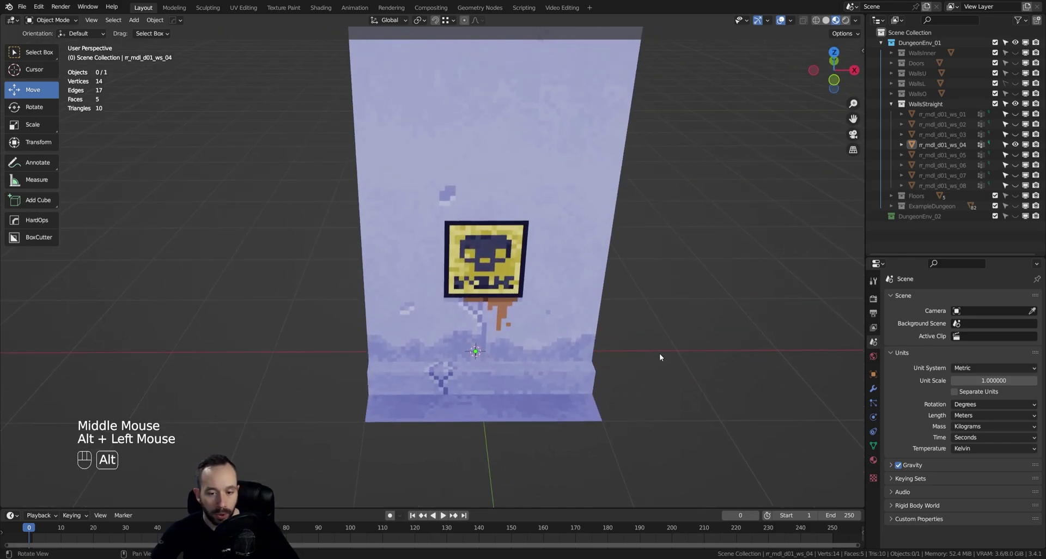
pyautogui.moveTo(660, 357); pyautogui.dragTo(593, 399, button='middle')
pyautogui.keyDown('alt'); pyautogui.moveTo(592, 400); pyautogui.dragTo(424, 374); pyautogui.keyUp('alt')
pyautogui.moveTo(425, 373); pyautogui.dragTo(512, 357, button='middle')
pyautogui.moveTo(511, 358)
pyautogui.keyDown('alt'); pyautogui.mouseDown()
pyautogui.moveTo(495, 354)
pyautogui.moveTo(503, 364)
pyautogui.mouseUp(); pyautogui.keyUp('alt')
pyautogui.scroll(2, 504, 349)
pyautogui.moveTo(495, 238); pyautogui.dragTo(475, 297, button='middle')
pyautogui.moveTo(475, 297)
pyautogui.keyDown('alt'); pyautogui.mouseDown()
pyautogui.moveTo(467, 279)
pyautogui.moveTo(458, 305)
pyautogui.mouseUp(); pyautogui.keyUp('alt')
pyautogui.moveTo(457, 305); pyautogui.dragTo(435, 364, button='middle')
pyautogui.scroll(2, 450, 339)
# Step: Put the wall into Edit Mode, select a floor corner vertex and enable Auto Merge Vertices
pyautogui.keyDown('alt'); pyautogui.moveTo(435, 363); pyautogui.dragTo(471, 357); pyautogui.keyUp('alt')
pyautogui.click(446, 349)
pyautogui.press('Tab')
pyautogui.moveTo(455, 340); pyautogui.dragTo(501, 334, button='middle')
pyautogui.moveTo(508, 336); pyautogui.dragTo(433, 408)
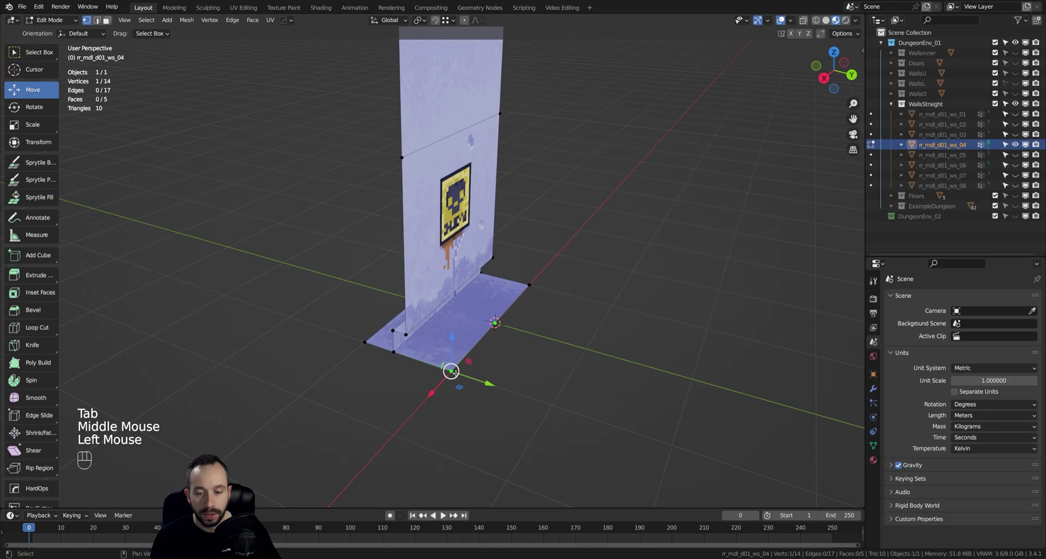
pyautogui.click(819, 35)
# Step: Snap two floor corner vertices onto the wall's inner corners, merging them
pyautogui.keyDown('shift'); pyautogui.moveTo(478, 355); pyautogui.dragTo(498, 345, button='middle'); pyautogui.keyUp('shift')
pyautogui.press('g')
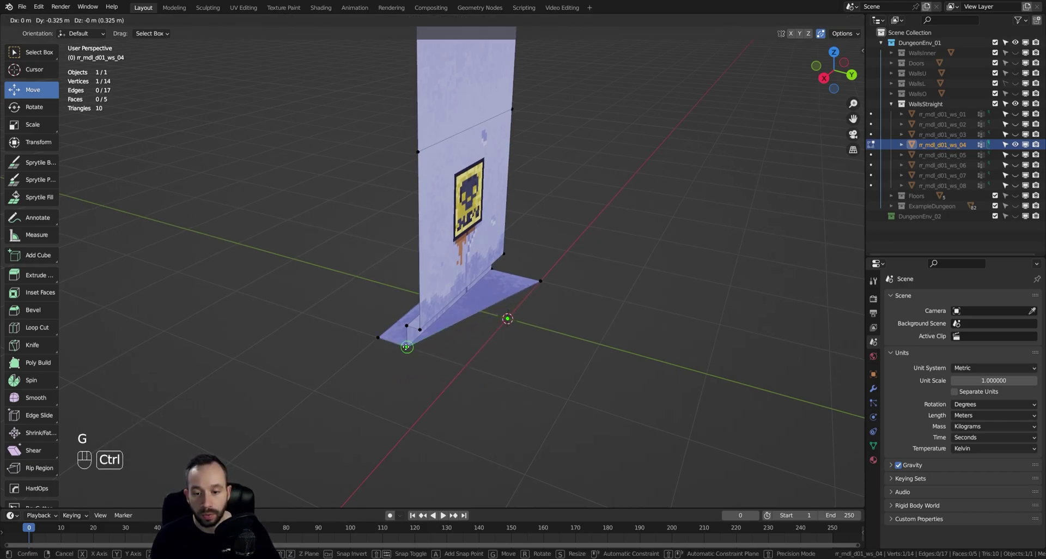
pyautogui.keyDown('ctrl'); pyautogui.click(405, 348); pyautogui.keyUp('ctrl')
pyautogui.keyDown('shift'); pyautogui.moveTo(555, 317); pyautogui.dragTo(540, 361, button='middle'); pyautogui.keyUp('shift')
pyautogui.moveTo(539, 361)
pyautogui.keyDown('alt'); pyautogui.mouseDown()
pyautogui.moveTo(610, 384)
pyautogui.moveTo(551, 347)
pyautogui.mouseUp(); pyautogui.keyUp('alt')
pyautogui.scroll(2, 555, 349)
pyautogui.press('g')
pyautogui.keyDown('ctrl'); pyautogui.click(511, 292); pyautogui.keyUp('ctrl')
# Step: Orbit around the wall to inspect its textured front and base after the merges
pyautogui.moveTo(401, 324); pyautogui.dragTo(447, 351, button='middle')
pyautogui.keyDown('alt'); pyautogui.moveTo(447, 351); pyautogui.dragTo(495, 346); pyautogui.keyUp('alt')
pyautogui.moveTo(495, 346); pyautogui.dragTo(572, 282, button='middle')
pyautogui.scroll(-2, 550, 293)
pyautogui.keyDown('alt'); pyautogui.moveTo(560, 290); pyautogui.dragTo(328, 338); pyautogui.keyUp('alt')
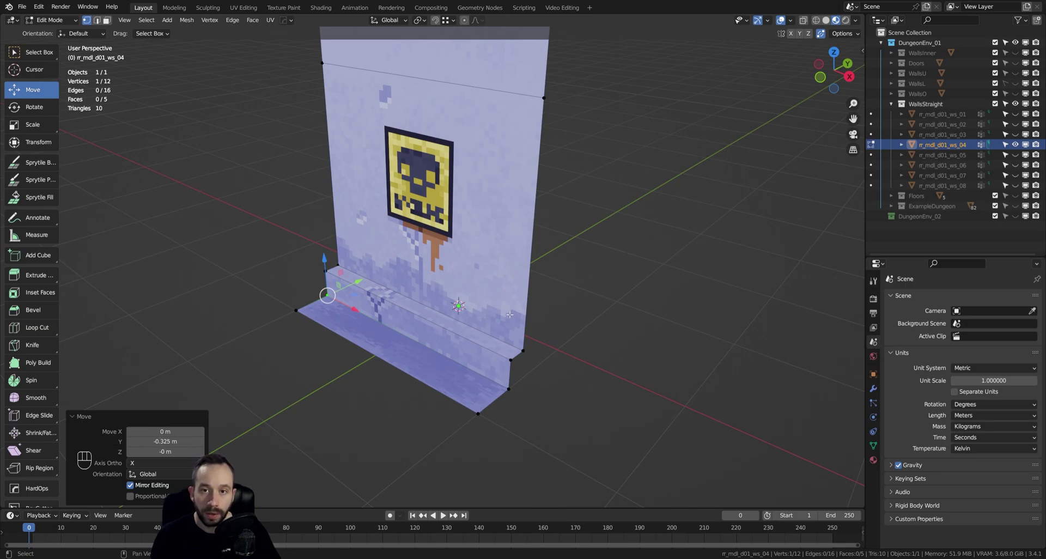
pyautogui.press('alt')
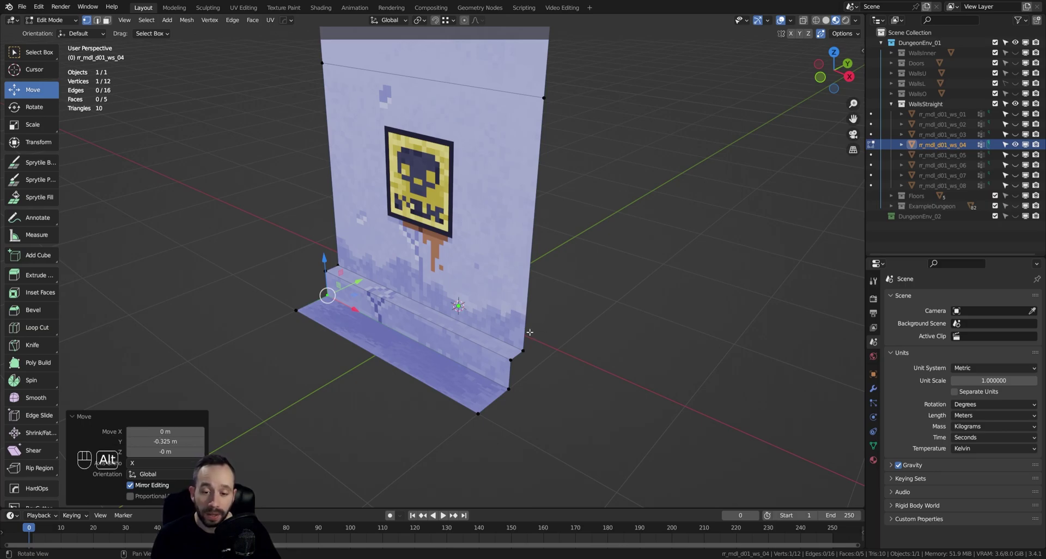
pyautogui.keyDown('alt'); pyautogui.moveTo(522, 335); pyautogui.dragTo(448, 360); pyautogui.keyUp('alt')
pyautogui.scroll(2, 448, 360)
pyautogui.moveTo(445, 336); pyautogui.dragTo(443, 325, button='middle')
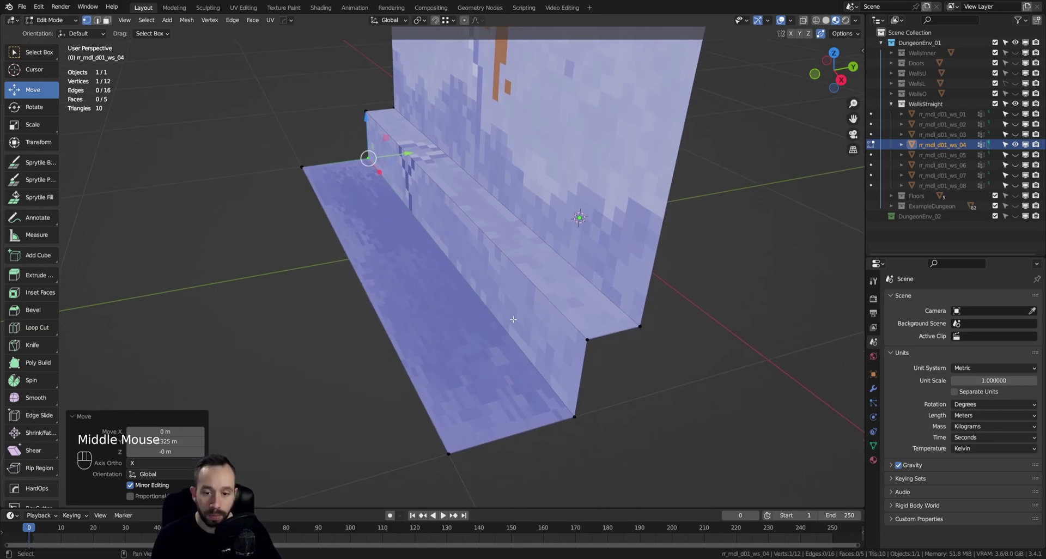
pyautogui.scroll(4, 502, 376)
pyautogui.keyDown('alt'); pyautogui.moveTo(460, 362); pyautogui.dragTo(434, 378); pyautogui.keyUp('alt')
pyautogui.moveTo(434, 378); pyautogui.dragTo(437, 283, button='middle')
pyautogui.scroll(-2, 438, 278)
# Step: Undo the vertex merges and start moving a floor vertex again
pyautogui.hotkey('ctrl', 'z')
pyautogui.hotkey('ctrl', 'z')
pyautogui.hotkey('ctrl', 'z')
pyautogui.moveTo(459, 279); pyautogui.dragTo(577, 316, button='middle')
pyautogui.press('g')
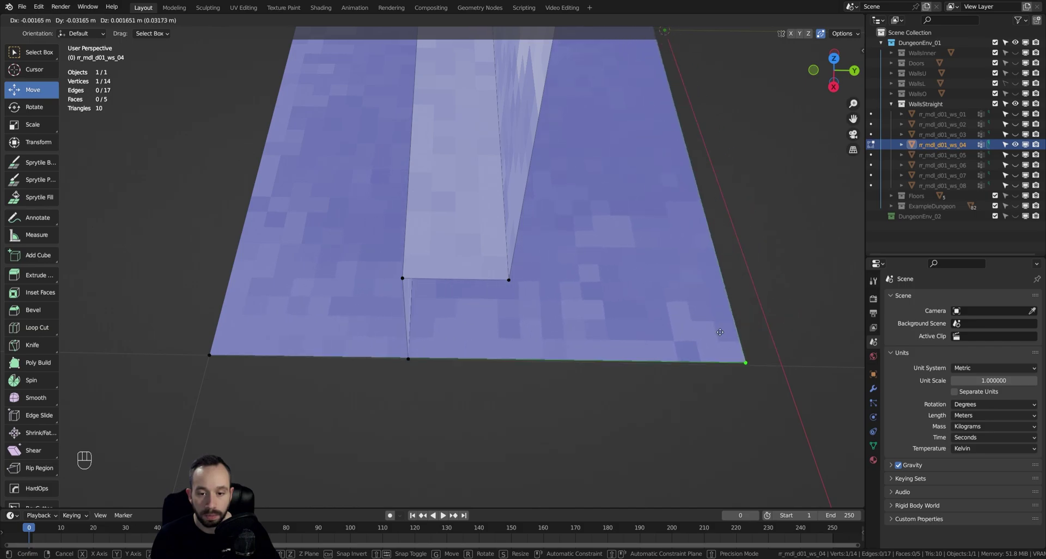
# Step: Snap the floor vertex into place, then move the wall far along the Y axis
pyautogui.press('ctrl')
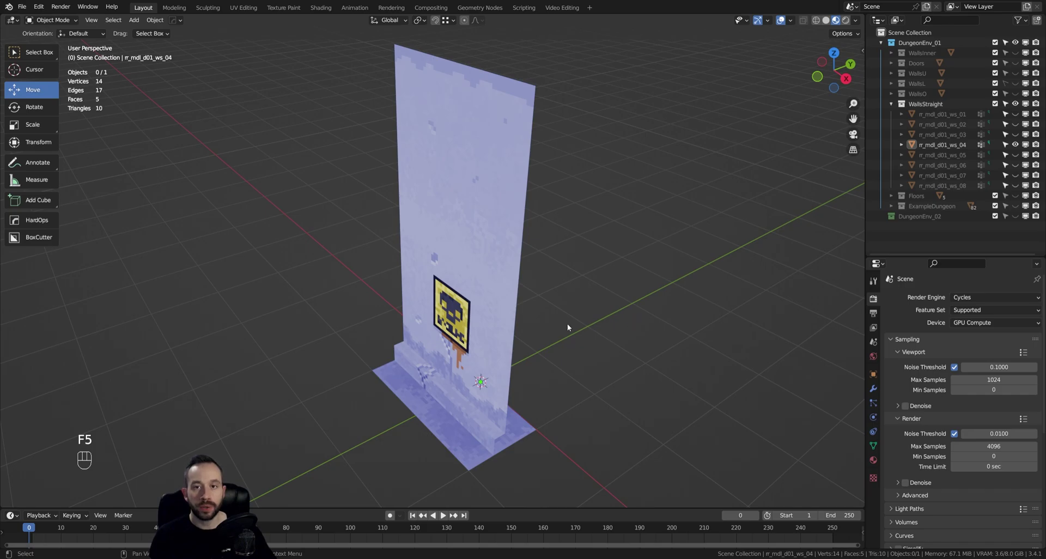
pyautogui.click(481, 340)
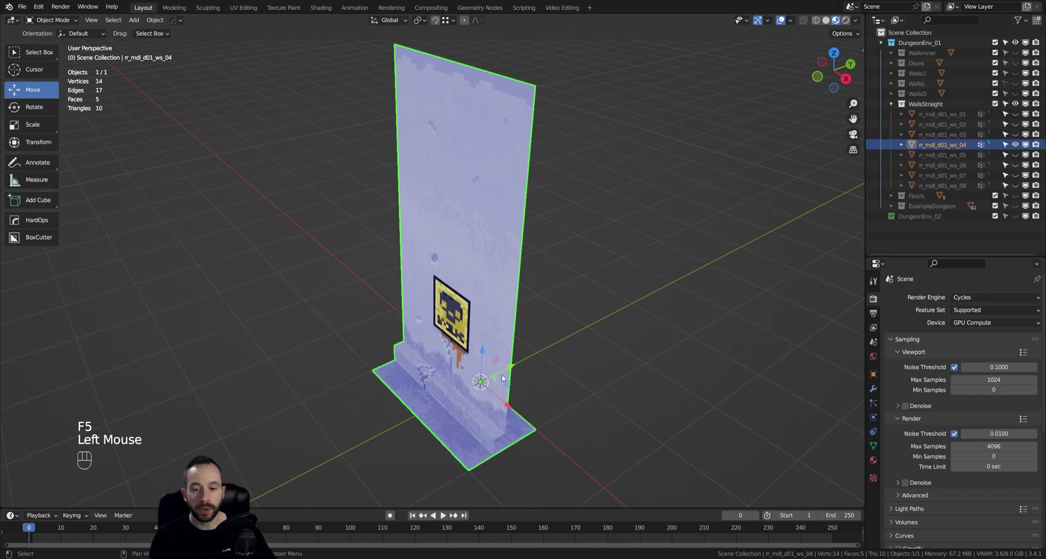
pyautogui.moveTo(502, 377); pyautogui.dragTo(624, 308)
# Step: Deselect the wall and add a new 1 m plane at the world origin
pyautogui.click(611, 311)
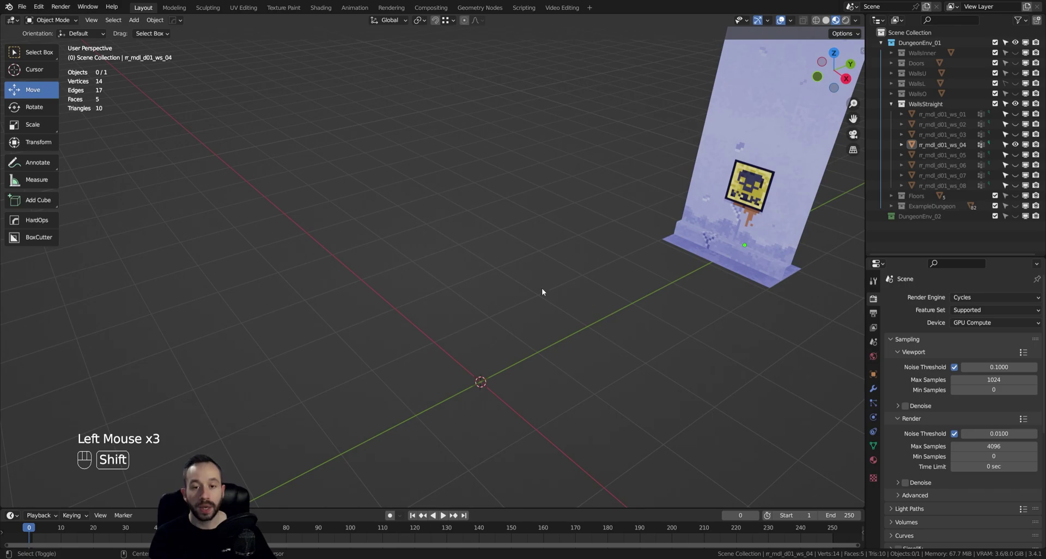
pyautogui.hotkey('shift', 'a')
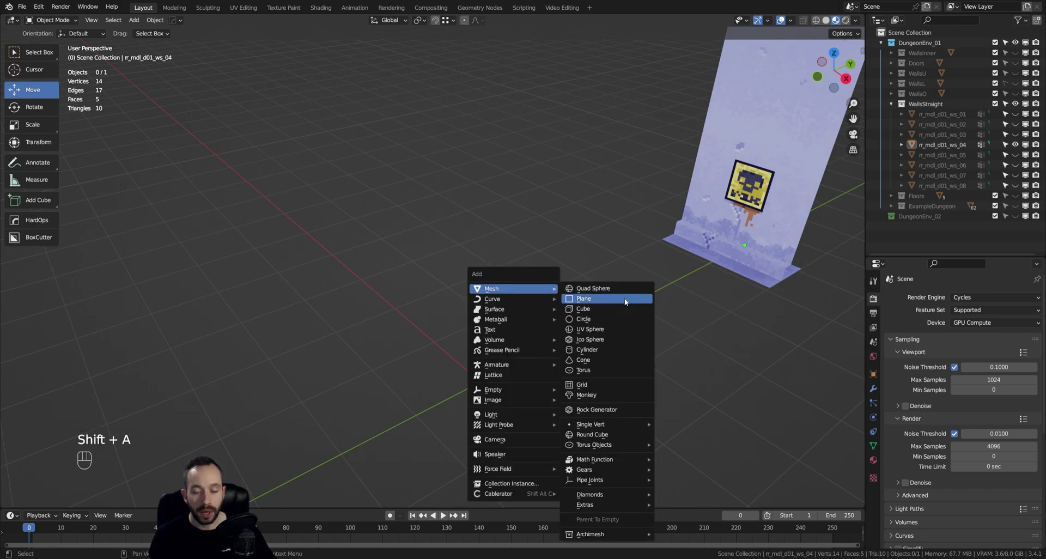
pyautogui.click(624, 300)
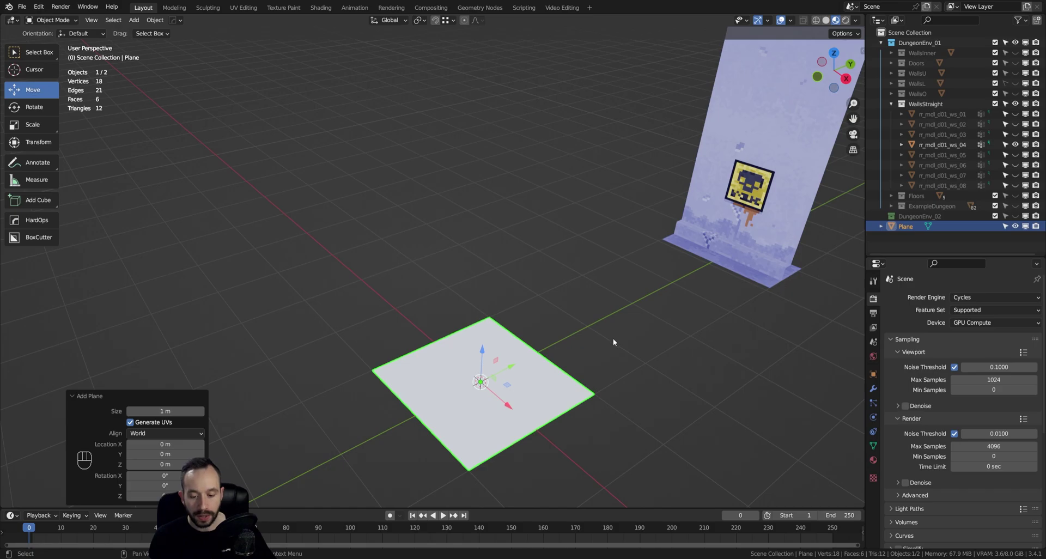
# Step: Assign the TD_Checker material to the plane from the Texel Density tab
pyautogui.press('n')
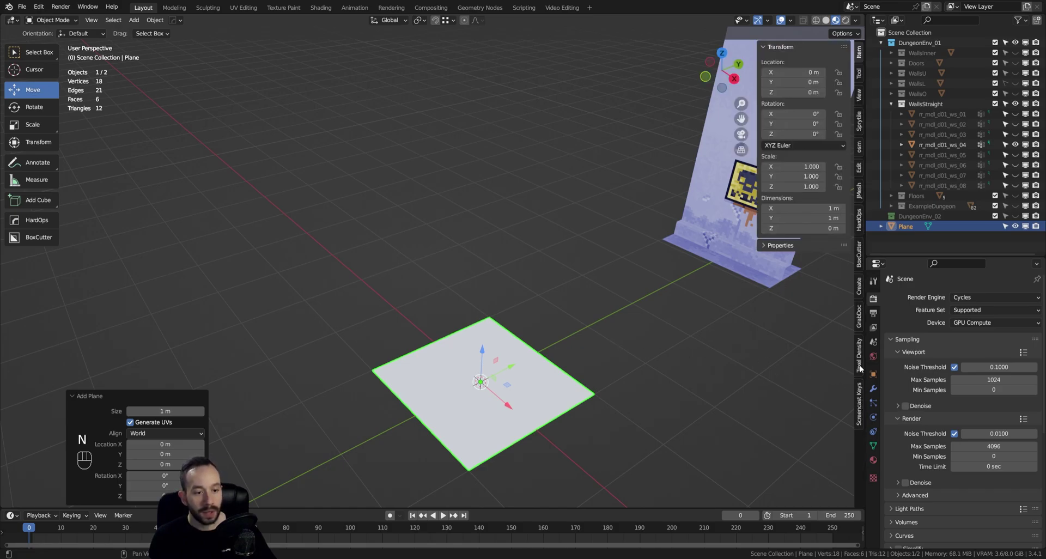
pyautogui.click(858, 358)
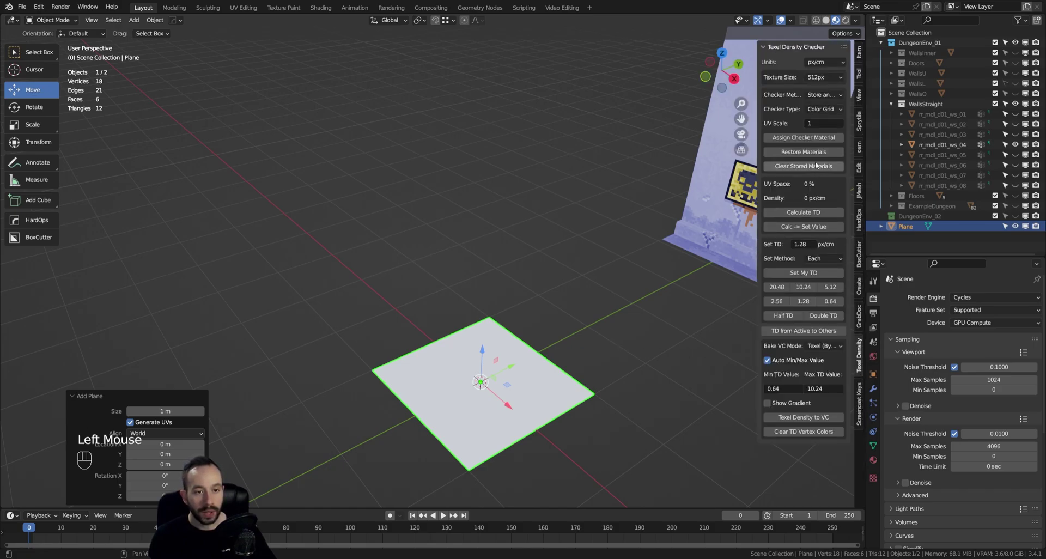
pyautogui.click(789, 138)
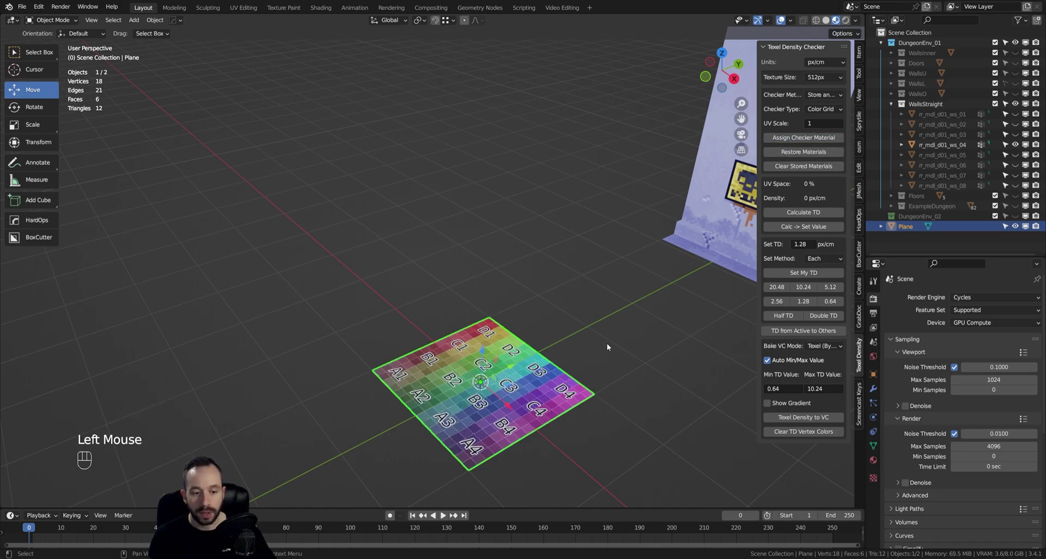
# Step: Set the checker texture size to 1024px and orbit around the checker plane
pyautogui.click(872, 459)
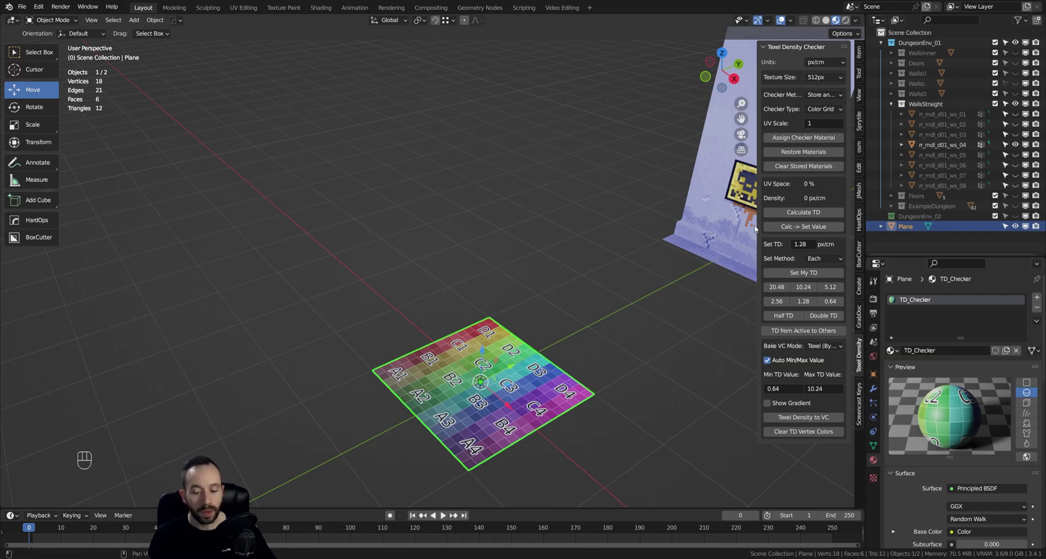
pyautogui.click(822, 77)
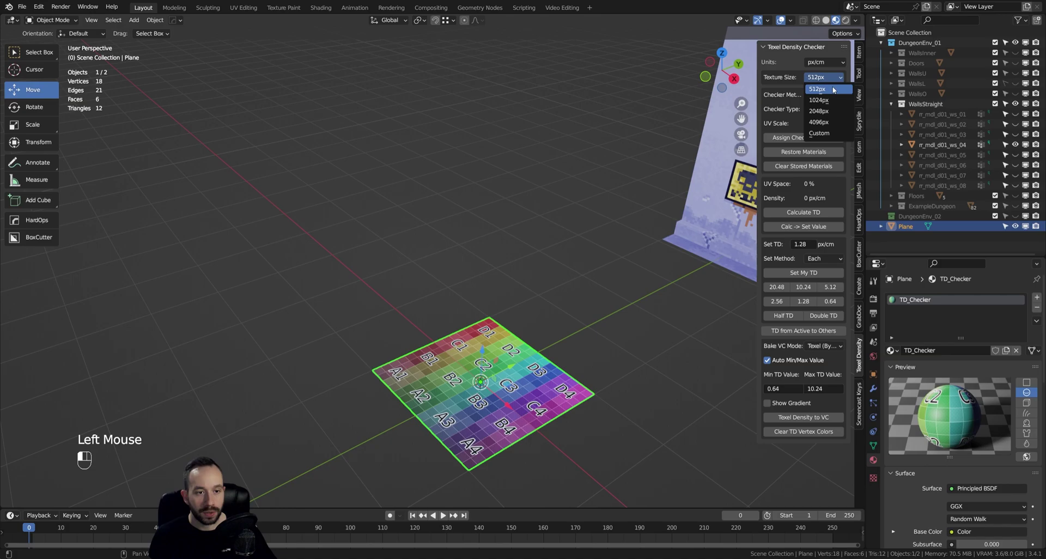
pyautogui.click(832, 102)
pyautogui.scroll(4, 501, 409)
pyautogui.moveTo(507, 403); pyautogui.dragTo(530, 303, button='middle')
pyautogui.keyDown('alt'); pyautogui.moveTo(530, 302); pyautogui.dragTo(563, 330); pyautogui.keyUp('alt')
pyautogui.moveTo(564, 330); pyautogui.dragTo(560, 315, button='middle')
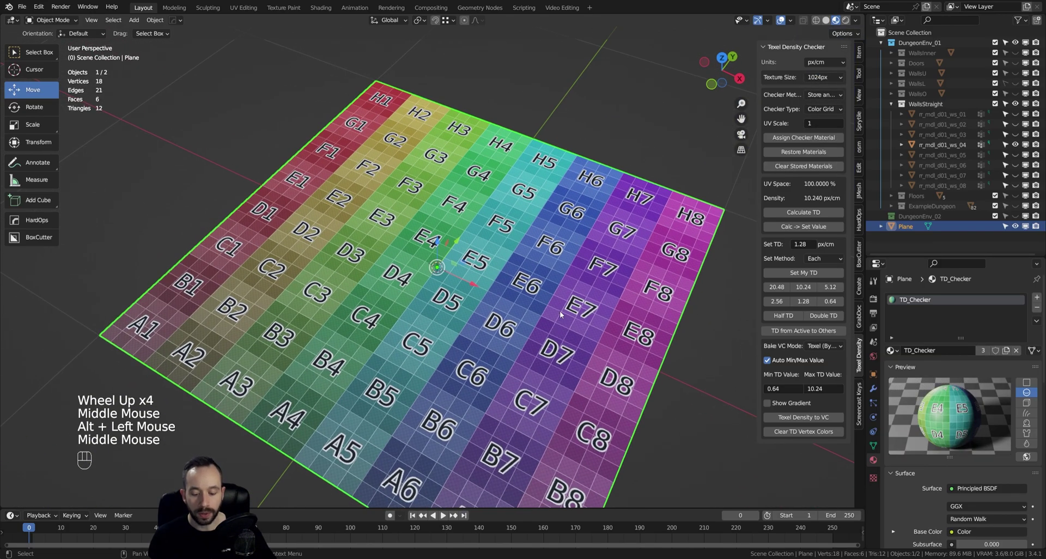
pyautogui.press('F5')
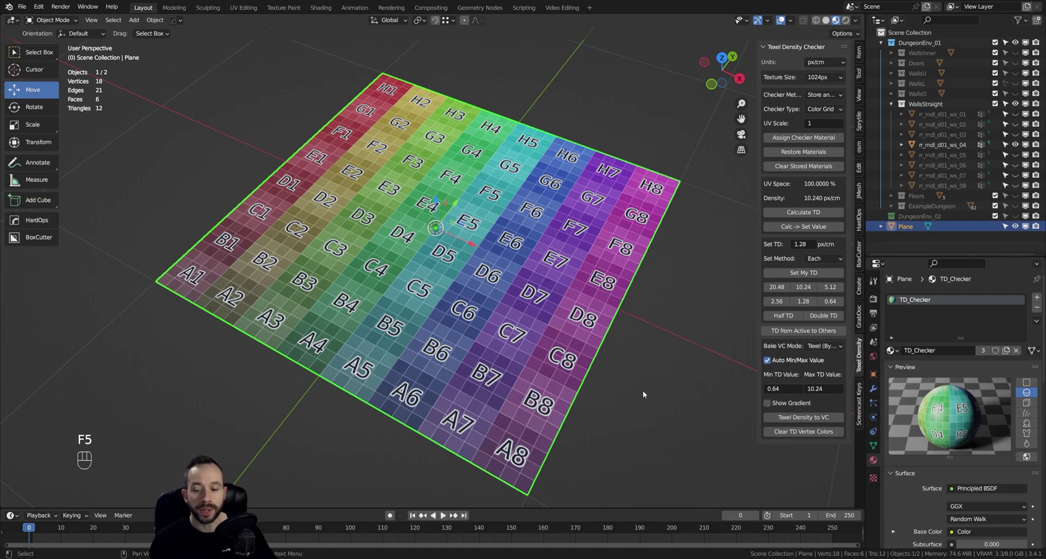
# Step: In Edit Mode, drag the plane's bottom corner vertex lower right, stretching the checker
pyautogui.press('Tab')
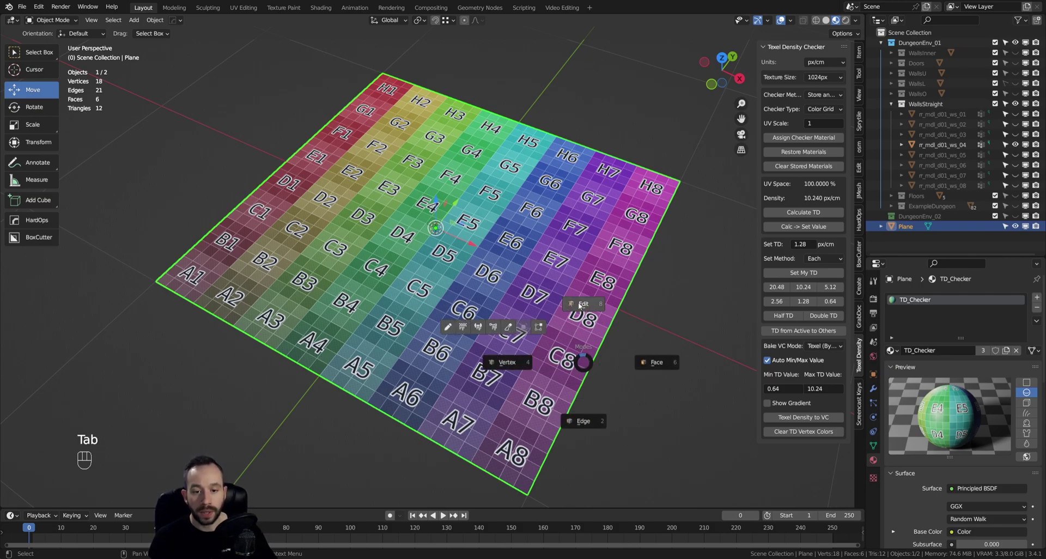
pyautogui.moveTo(598, 406); pyautogui.dragTo(490, 509)
pyautogui.moveTo(533, 469); pyautogui.dragTo(555, 439, button='middle')
pyautogui.press('g')
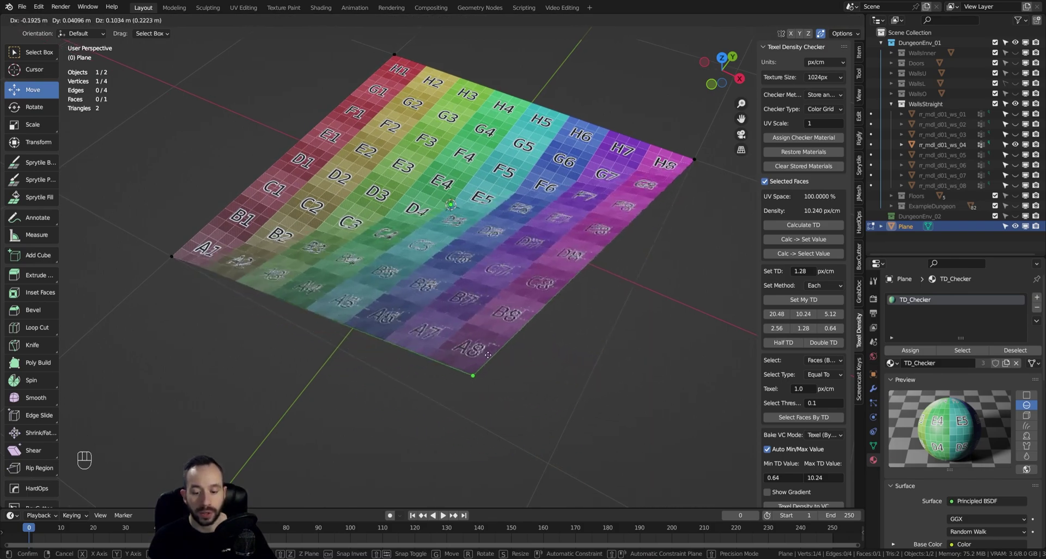
pyautogui.click(551, 388)
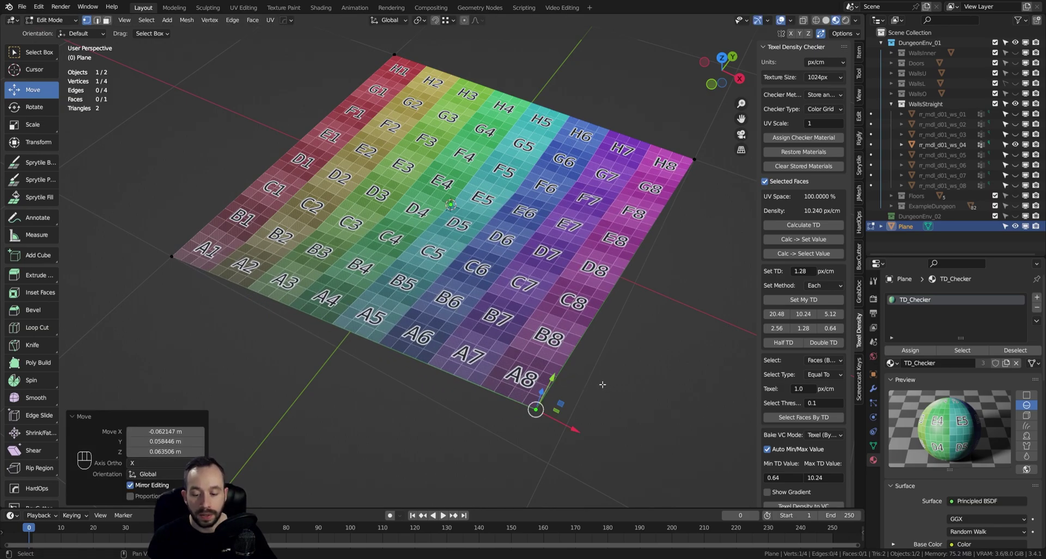
pyautogui.press('g')
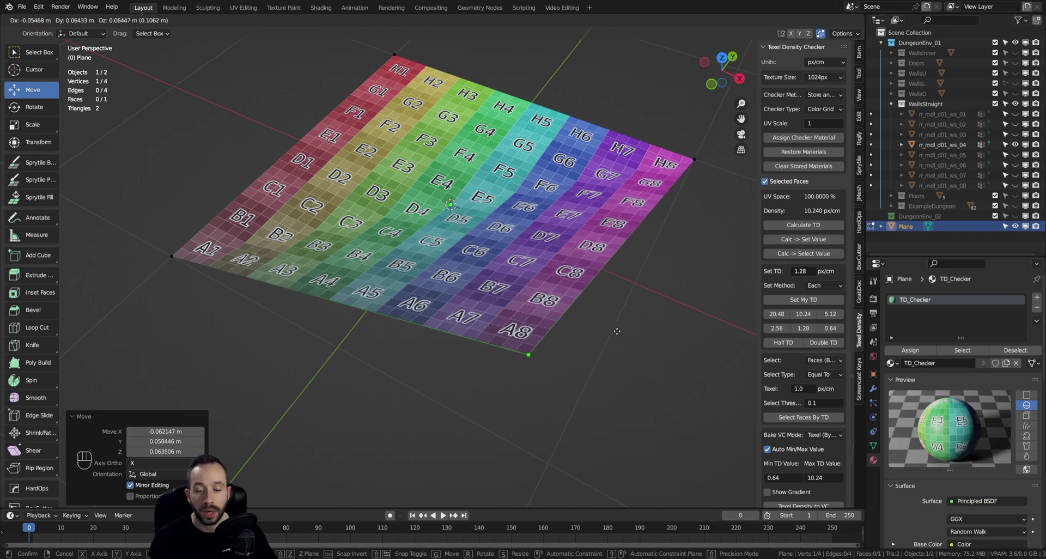
# Step: Revert the file, then re-enter Edit Mode on the plane and select its bottom corner vertex
pyautogui.press('F6')
pyautogui.press('F5')
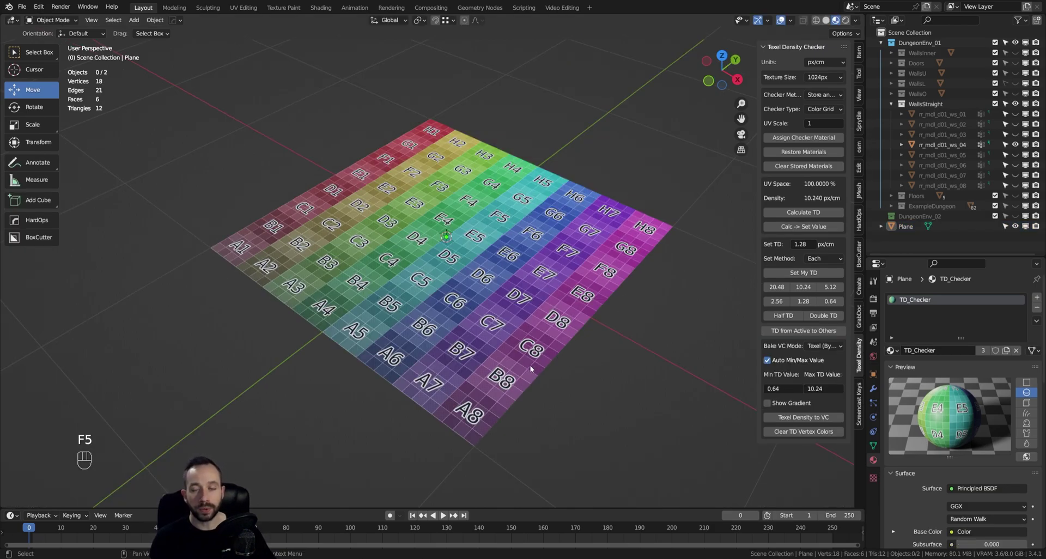
pyautogui.click(503, 339)
pyautogui.press('Tab')
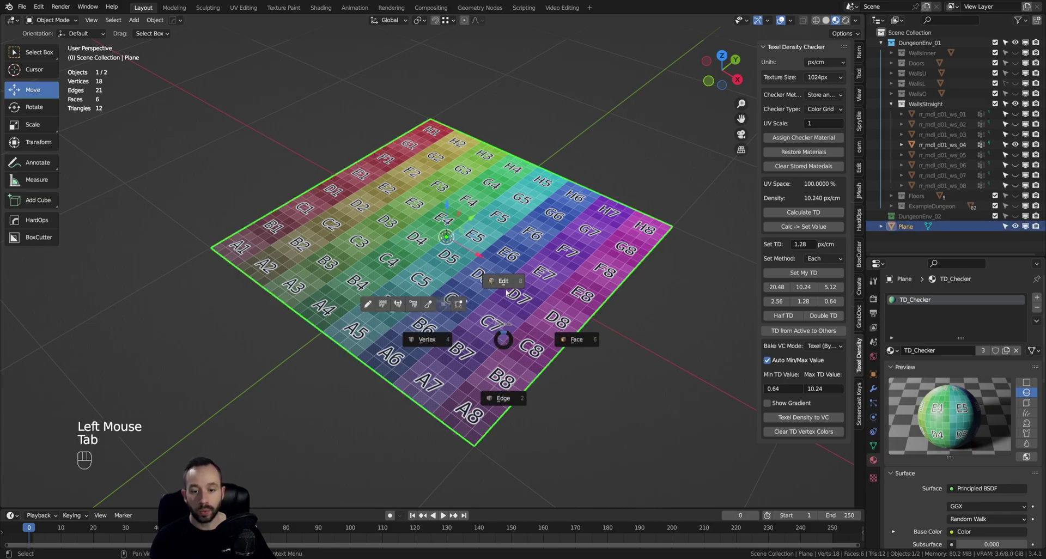
pyautogui.click(474, 444)
pyautogui.moveTo(544, 386); pyautogui.dragTo(474, 443)
pyautogui.moveTo(474, 444); pyautogui.dragTo(467, 449, button='middle')
pyautogui.moveTo(499, 383); pyautogui.dragTo(500, 384, button='middle')
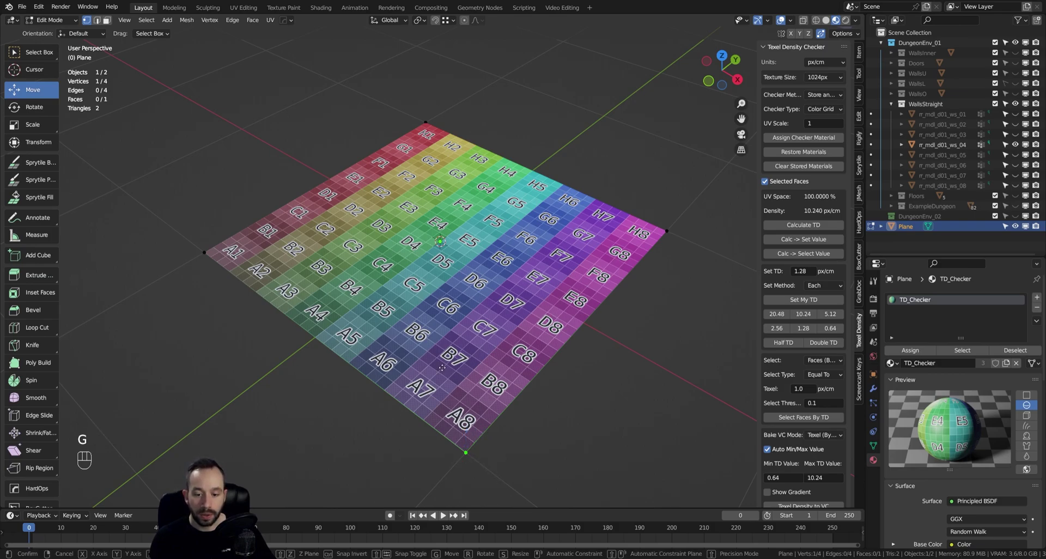
pyautogui.press('g')
pyautogui.press('g')
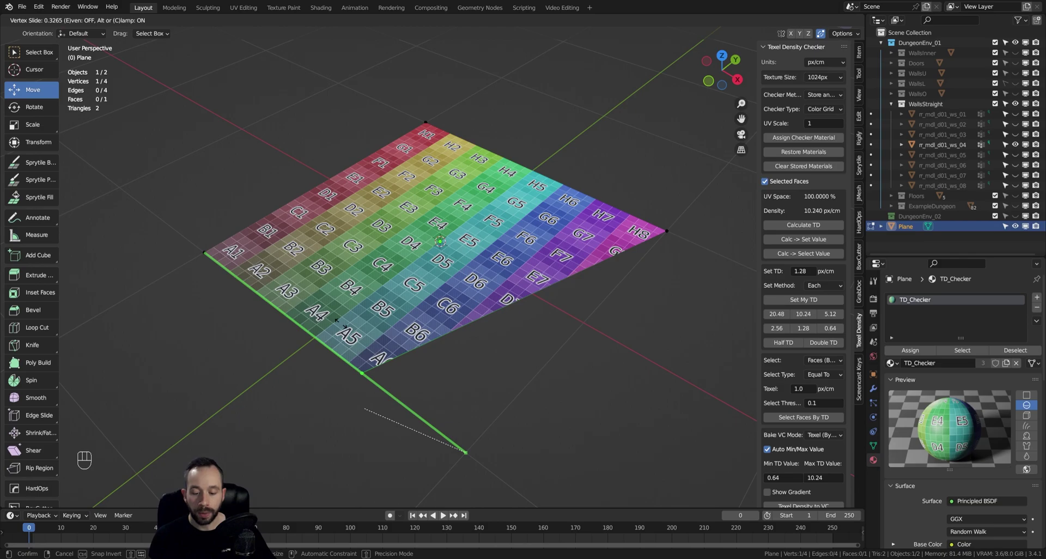
pyautogui.press('g')
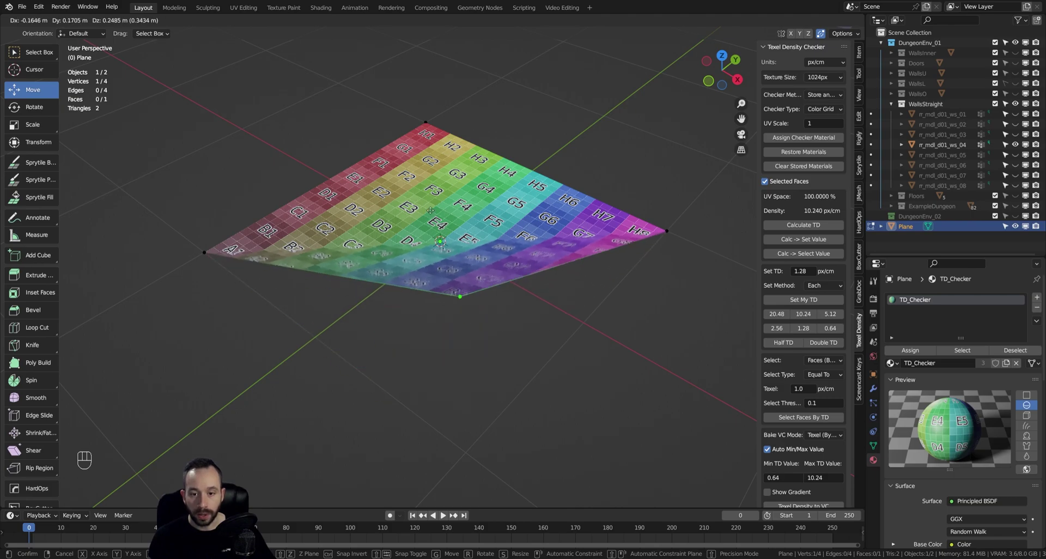
pyautogui.press('g')
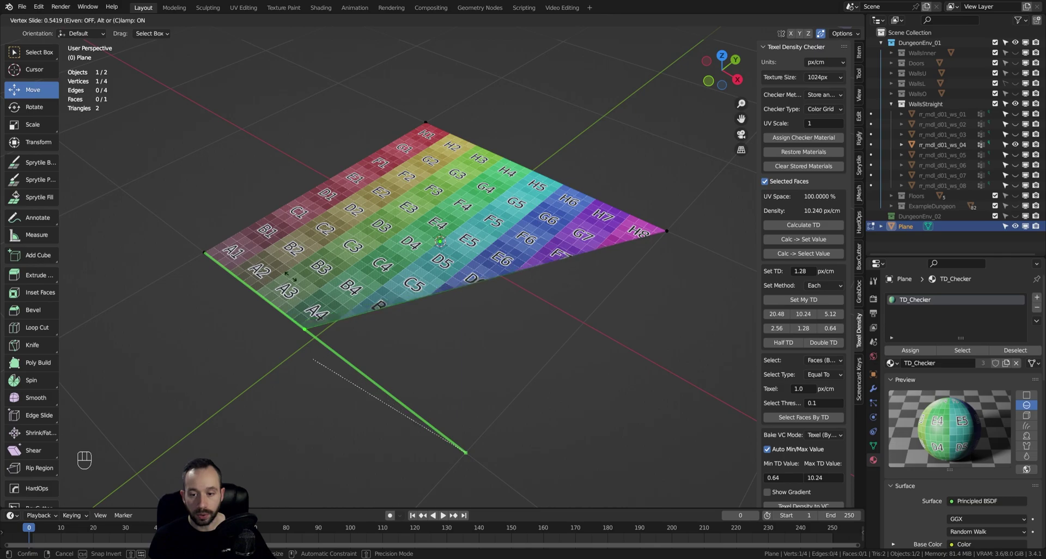
pyautogui.click(455, 388)
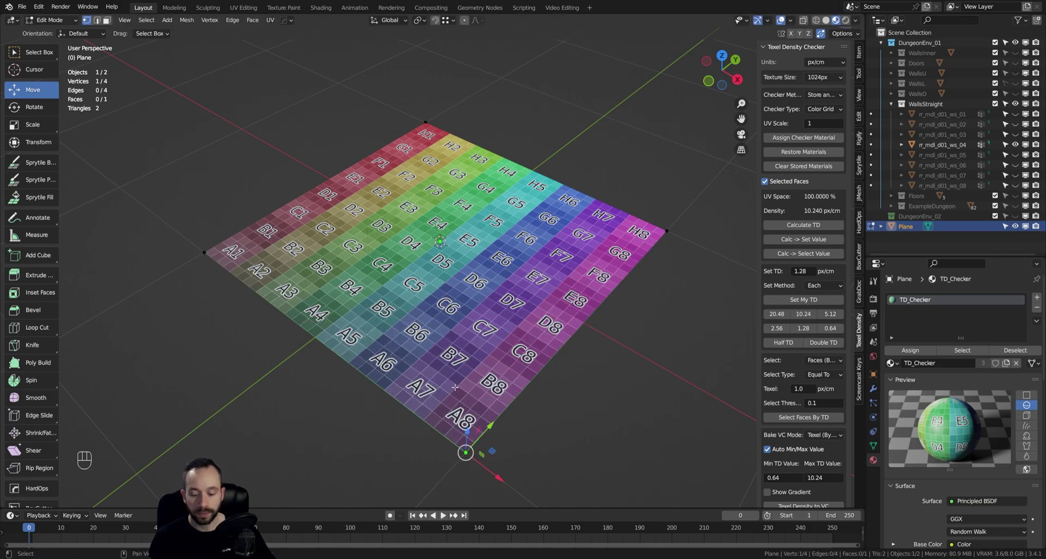
pyautogui.press('F5')
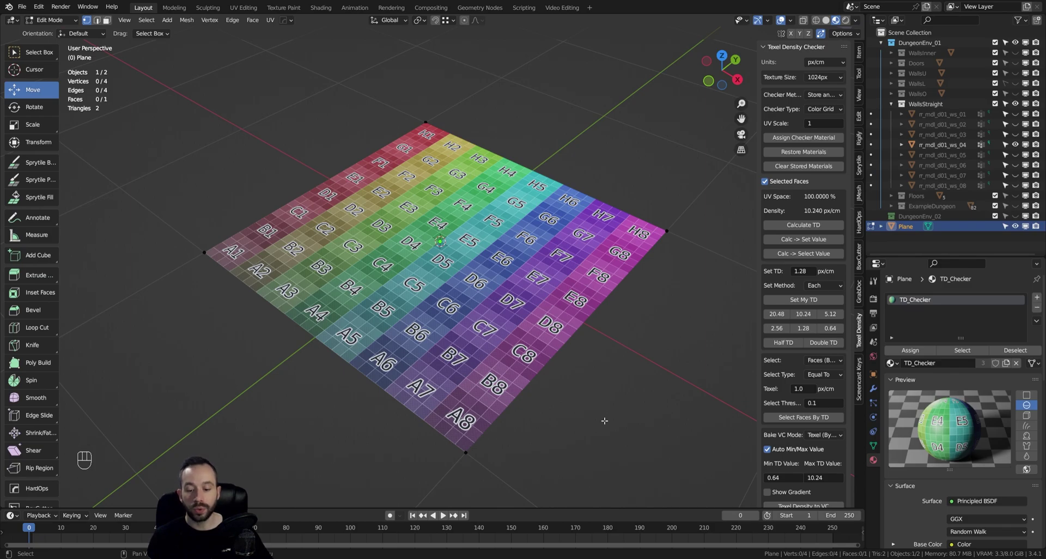
pyautogui.click(550, 362)
pyautogui.press('g')
pyautogui.press('g')
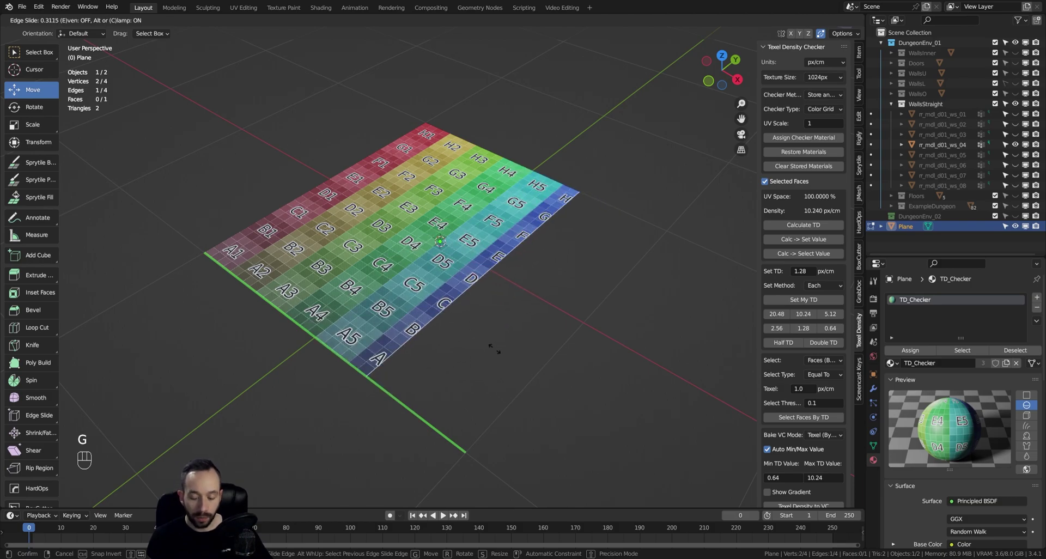
pyautogui.press('g')
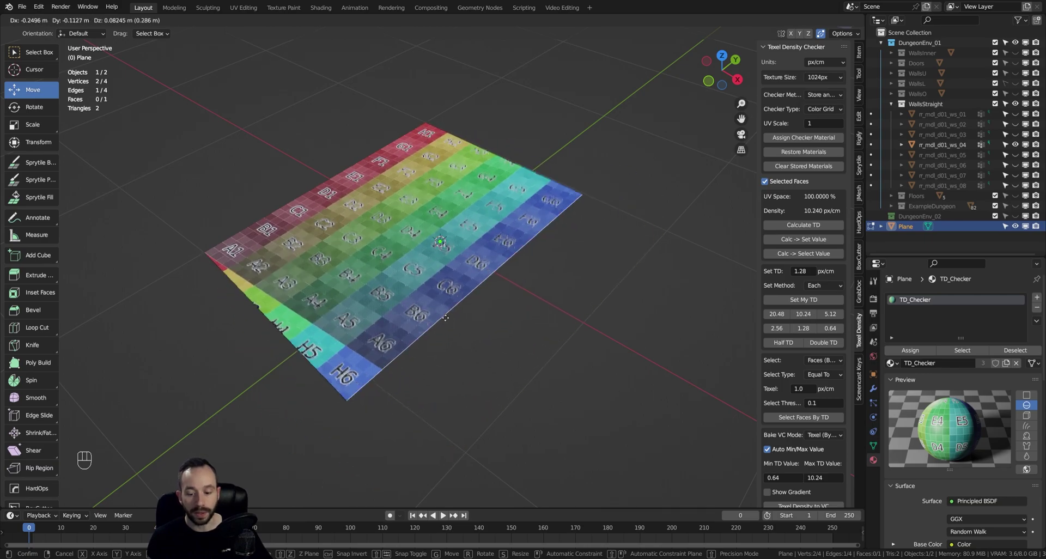
pyautogui.click(482, 321)
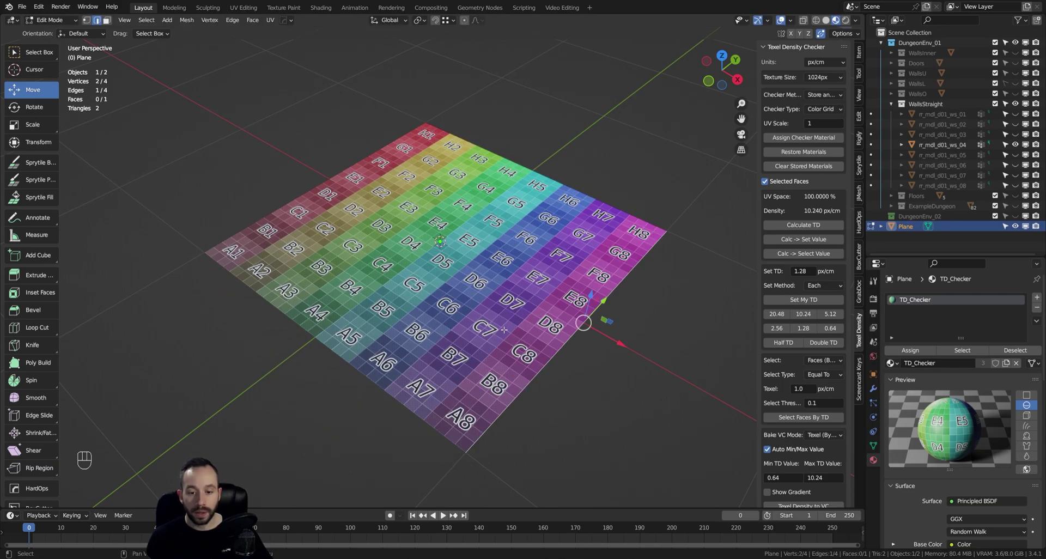
# Step: In vertex mode, select the bottom corner vertex and try a vertex slide, then cancel it
pyautogui.press('1')
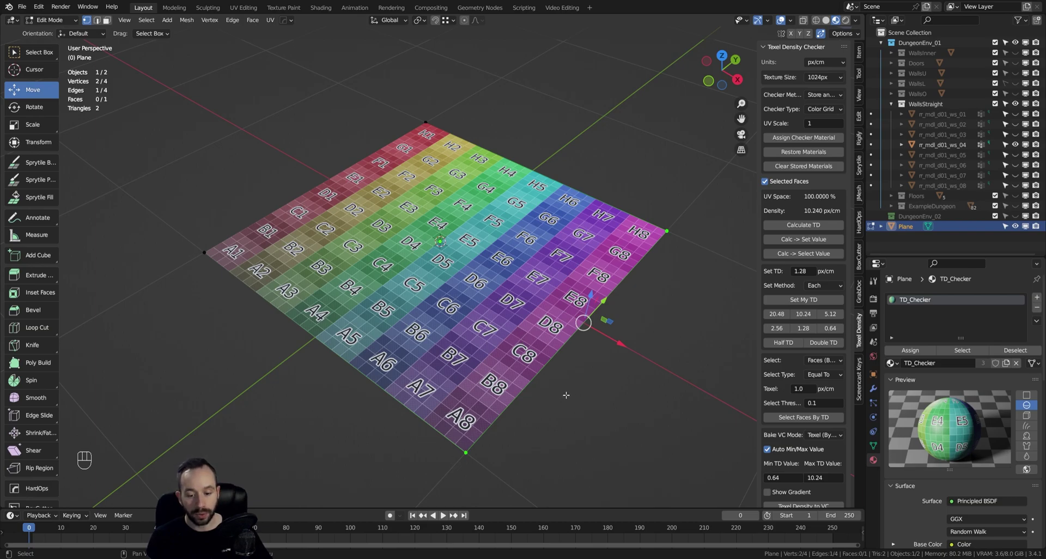
pyautogui.click(497, 420)
pyautogui.moveTo(497, 420)
pyautogui.mouseDown()
pyautogui.moveTo(430, 485)
pyautogui.moveTo(436, 479)
pyautogui.mouseUp()
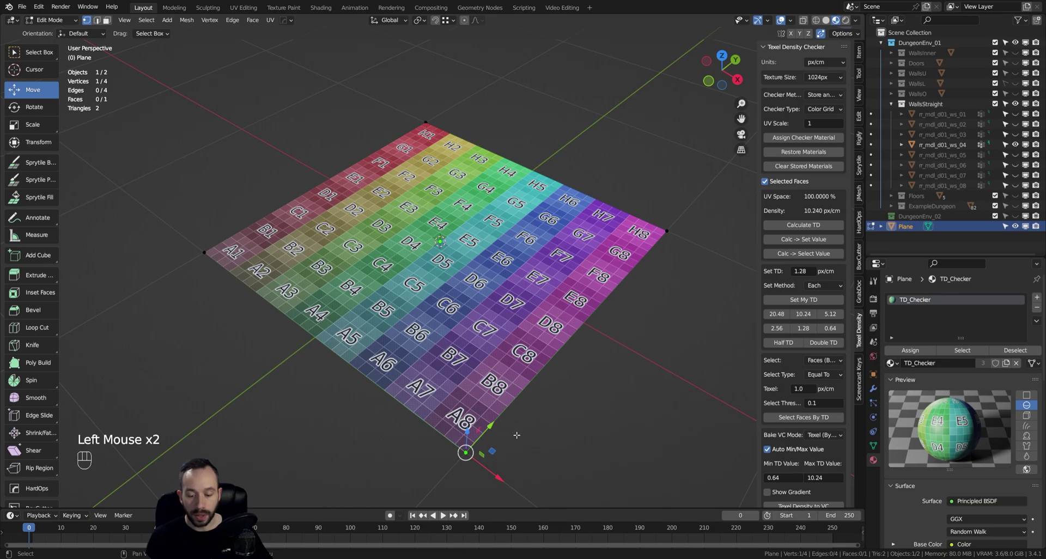
pyautogui.press('shift')
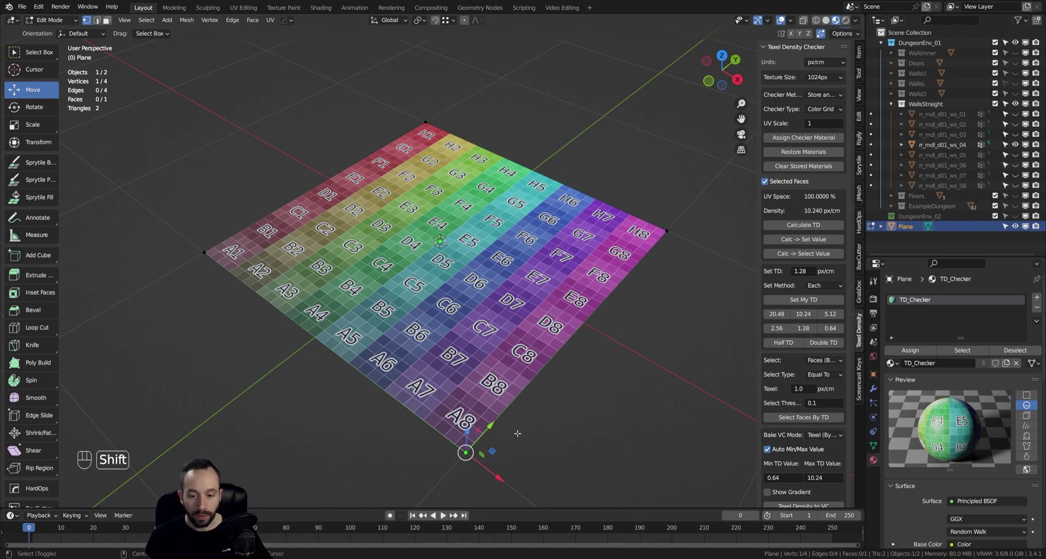
pyautogui.hotkey('shift', 'v')
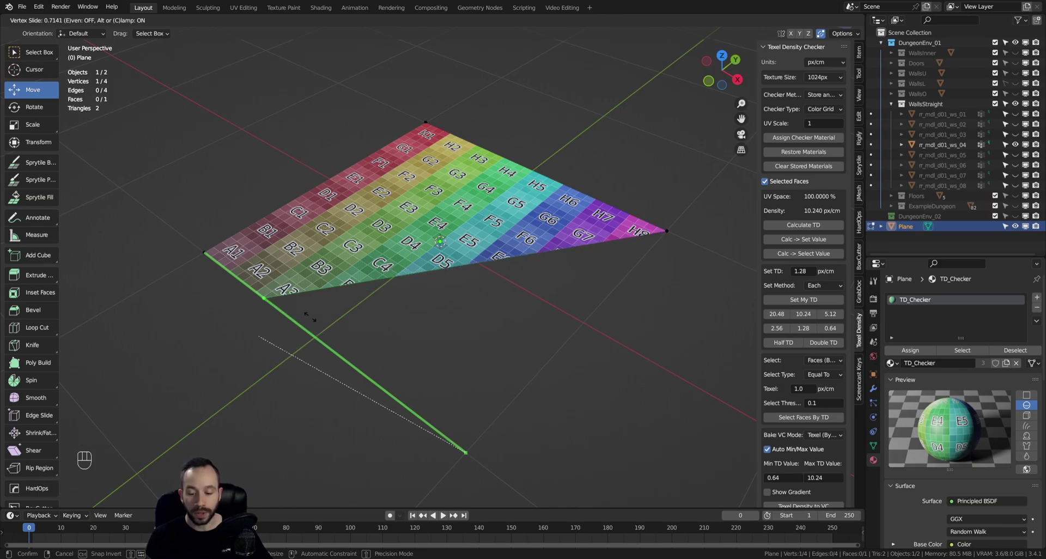
pyautogui.rightClick(492, 364)
# Step: In edge mode, slide the plane's right edge inward by a factor of about 0.198
pyautogui.press('2')
pyautogui.click(547, 361)
pyautogui.hotkey('shift', 'v')
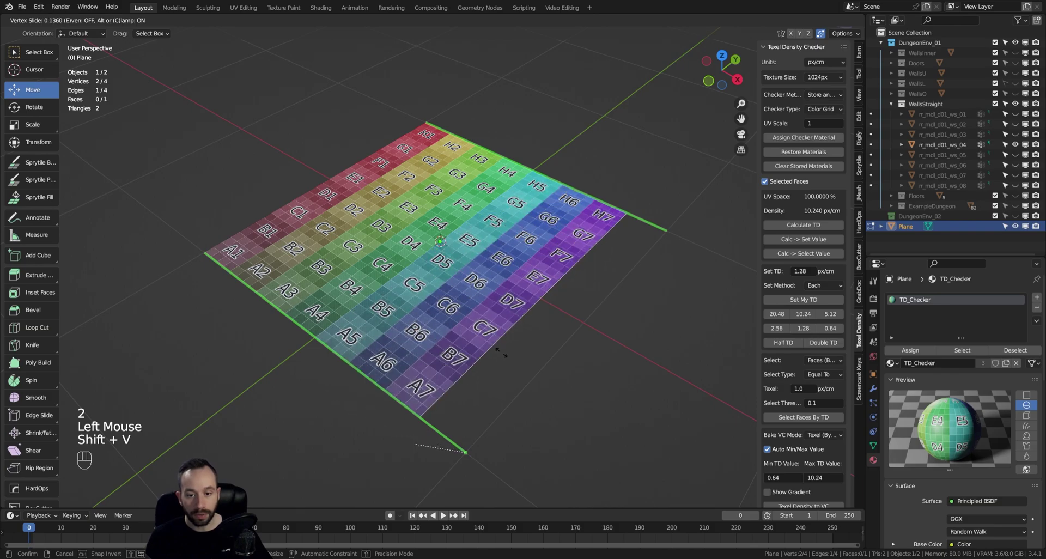
pyautogui.click(489, 335)
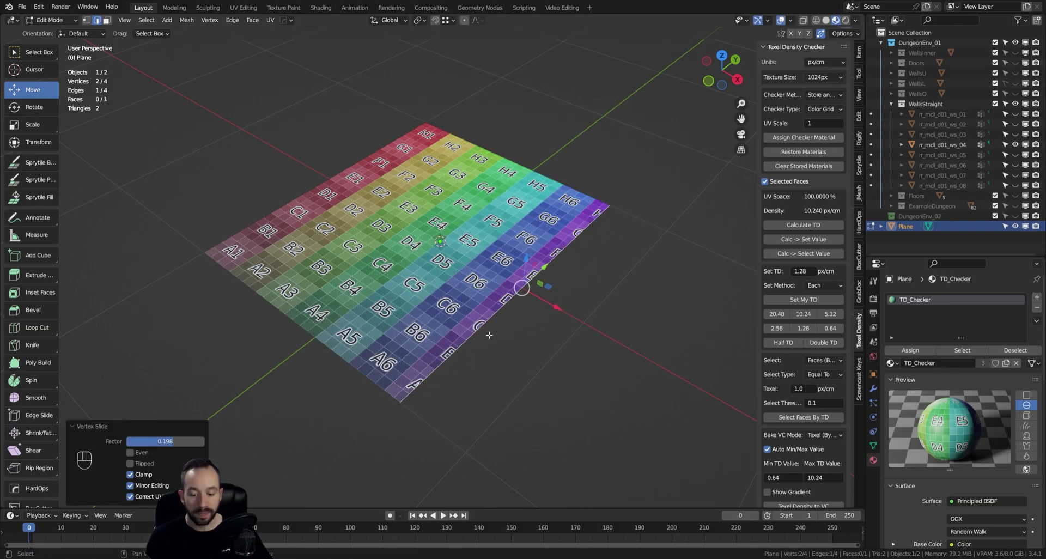
# Step: Revert the plane and vertex-slide its bottom corner along an edge
pyautogui.press('F5')
pyautogui.hotkey('shift', 'v')
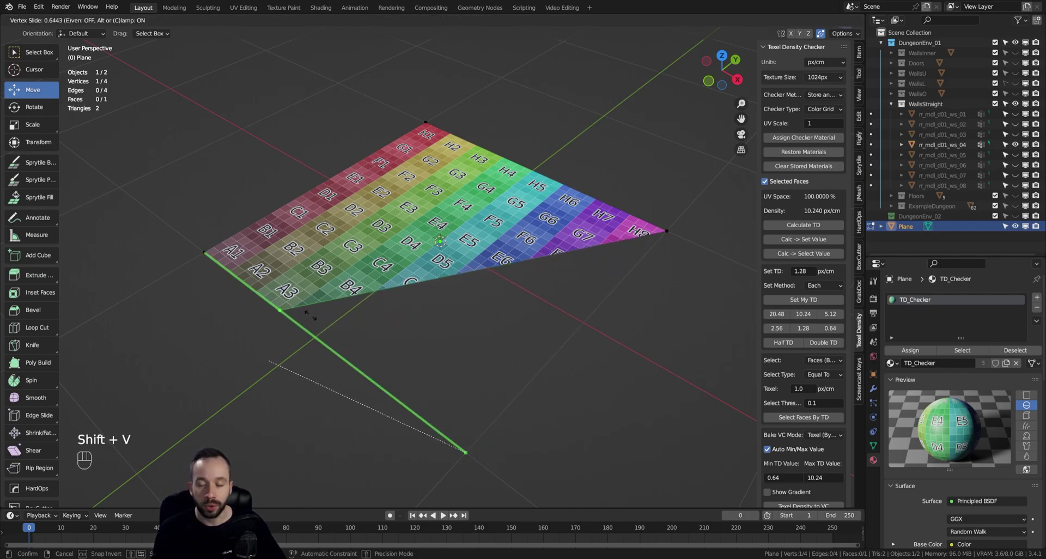
pyautogui.click(303, 325)
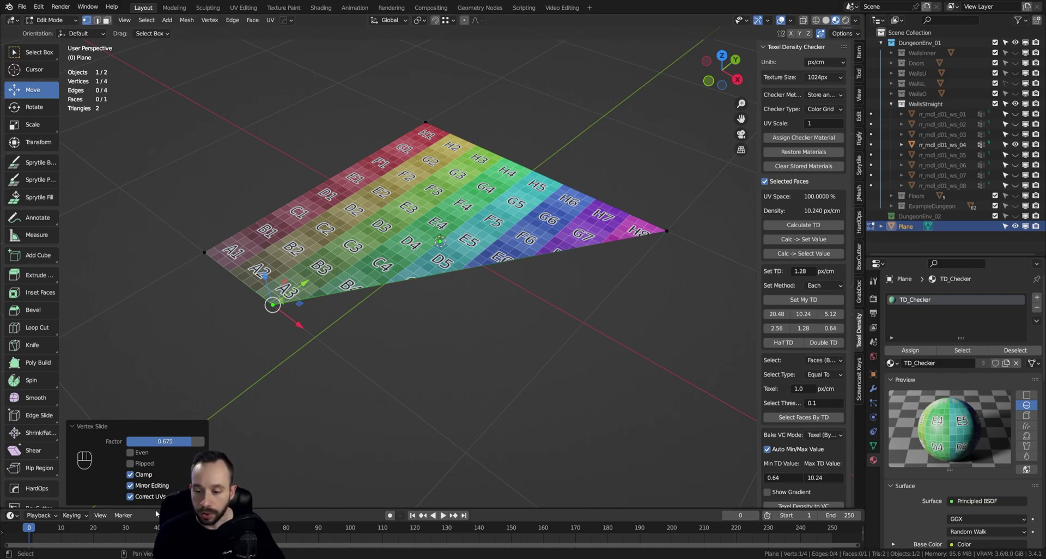
# Step: Toggle Correct UVs off and on in the Vertex Slide panel to compare, leaving it enabled
pyautogui.click(129, 497)
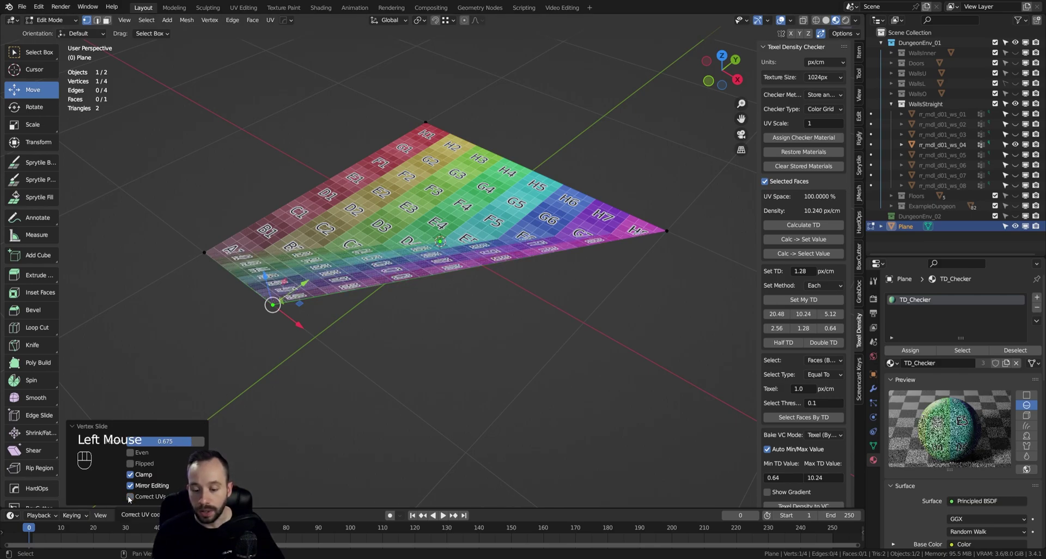
pyautogui.click(130, 496)
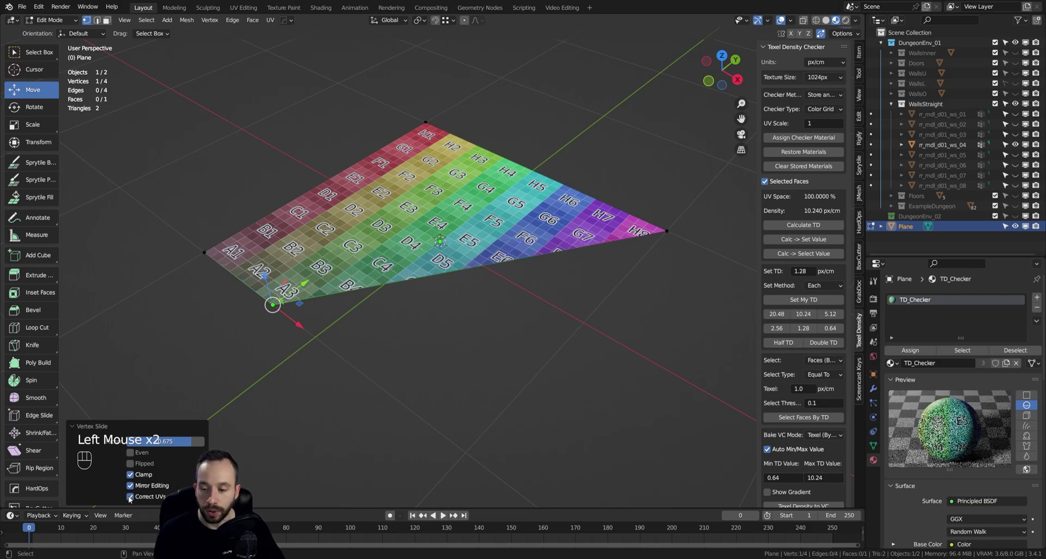
pyautogui.click(129, 496)
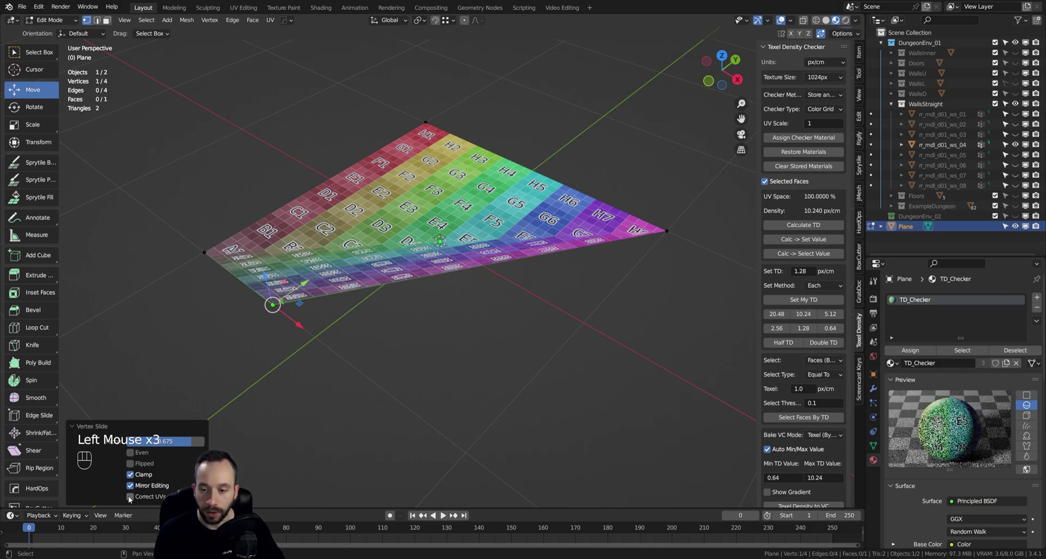
pyautogui.click(130, 496)
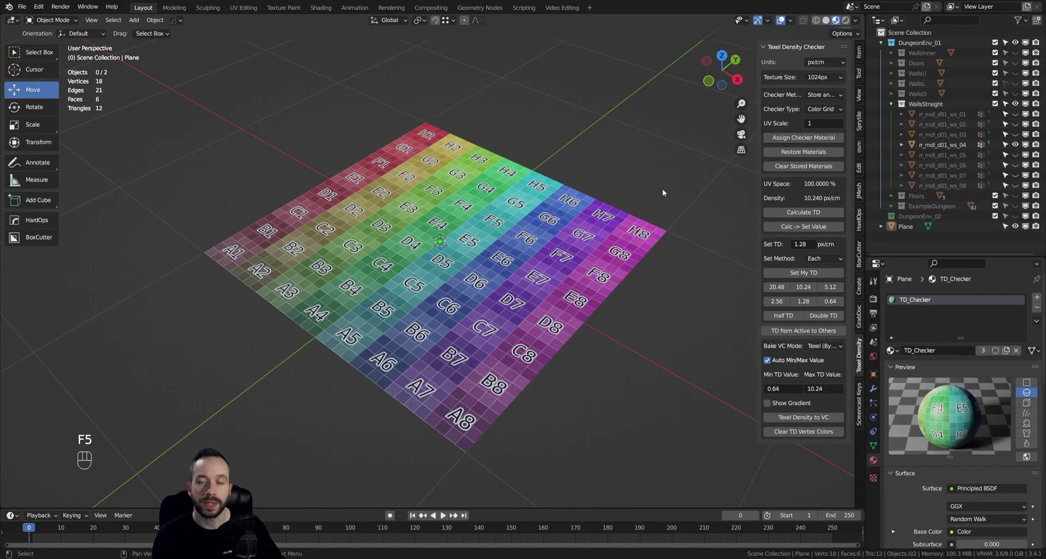
# Step: Select the checker Plane and switch it into Edit Mode through the mode pie menu
pyautogui.click(528, 245)
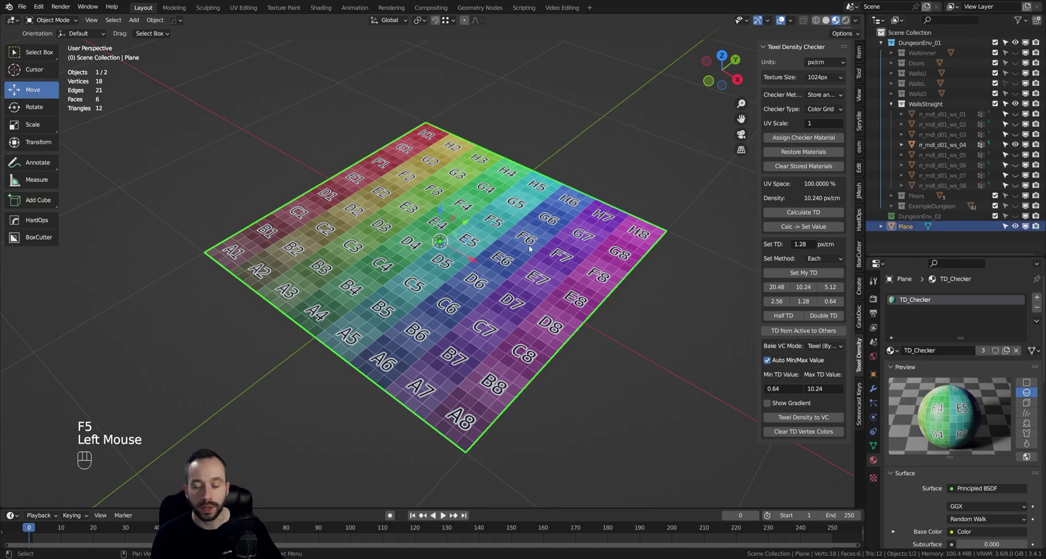
pyautogui.press('Tab')
pyautogui.click(530, 187)
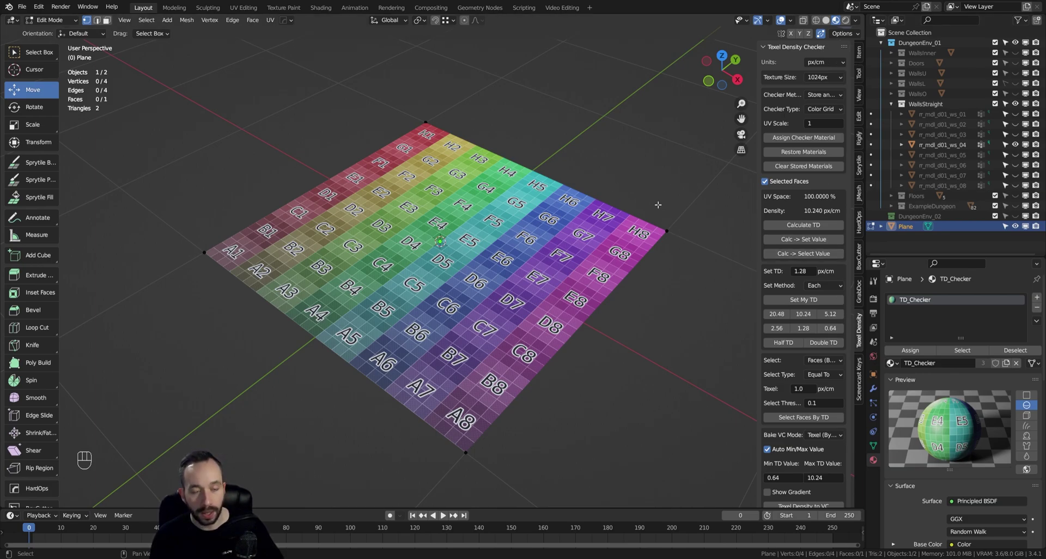
pyautogui.press('n')
pyautogui.press('n')
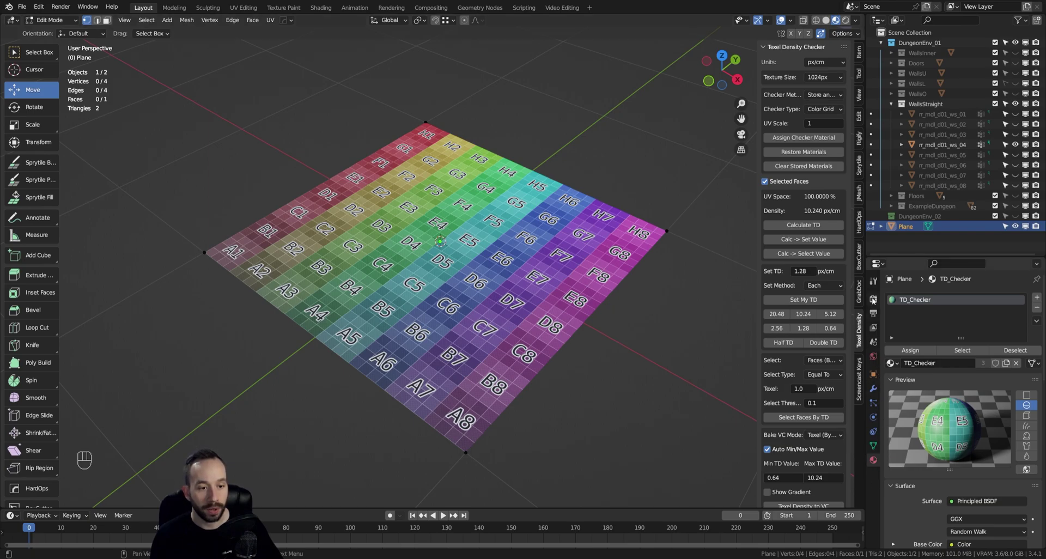
# Step: In the sidebar's Tool tab, expand the Move tool's Options and tick Correct Face Attributes
pyautogui.click(873, 281)
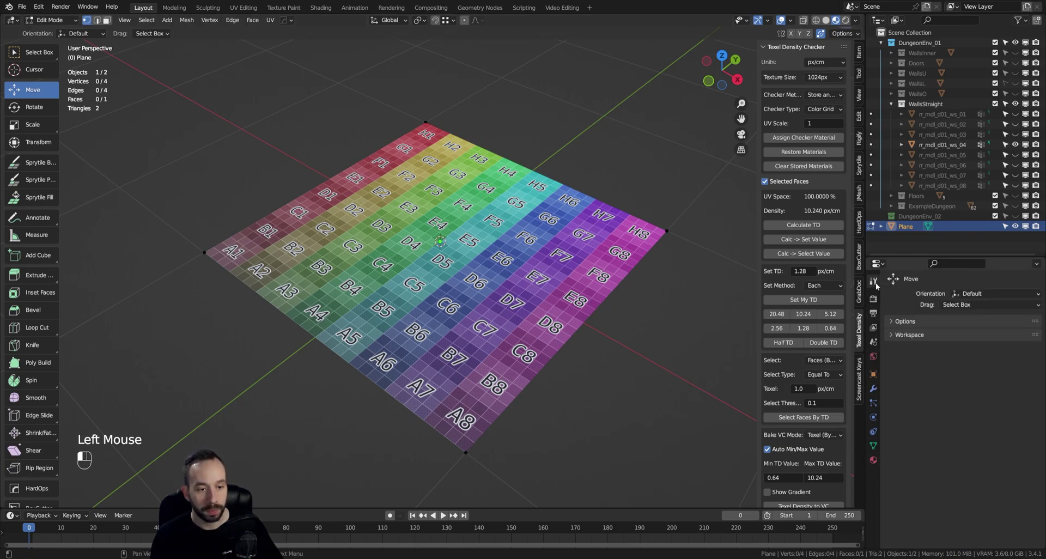
pyautogui.click(859, 75)
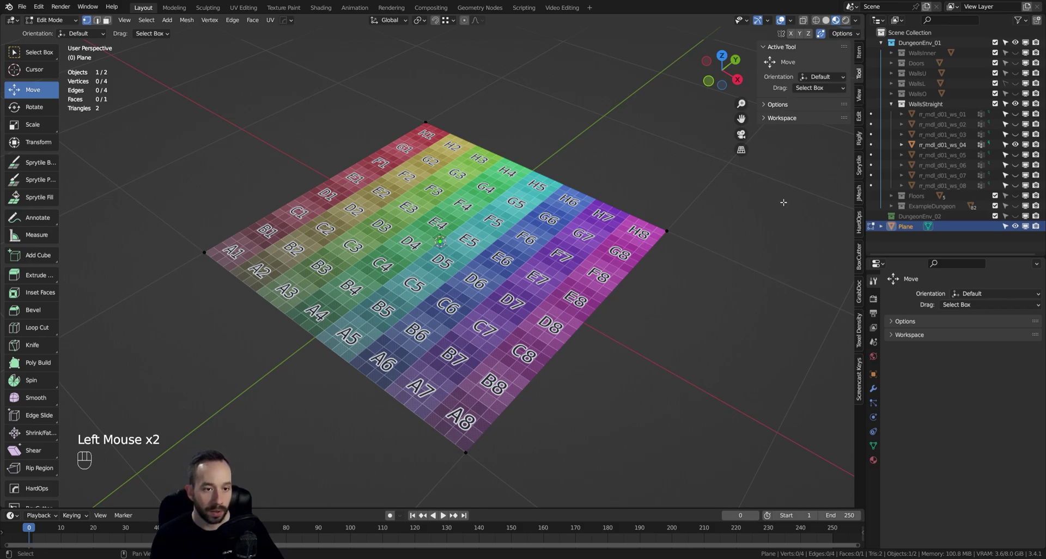
pyautogui.click(764, 104)
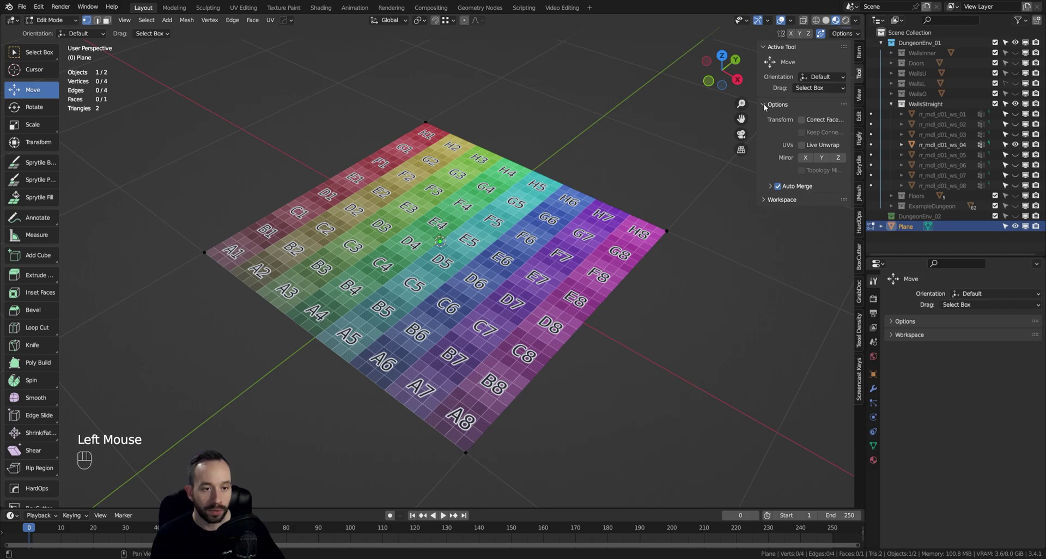
pyautogui.click(801, 119)
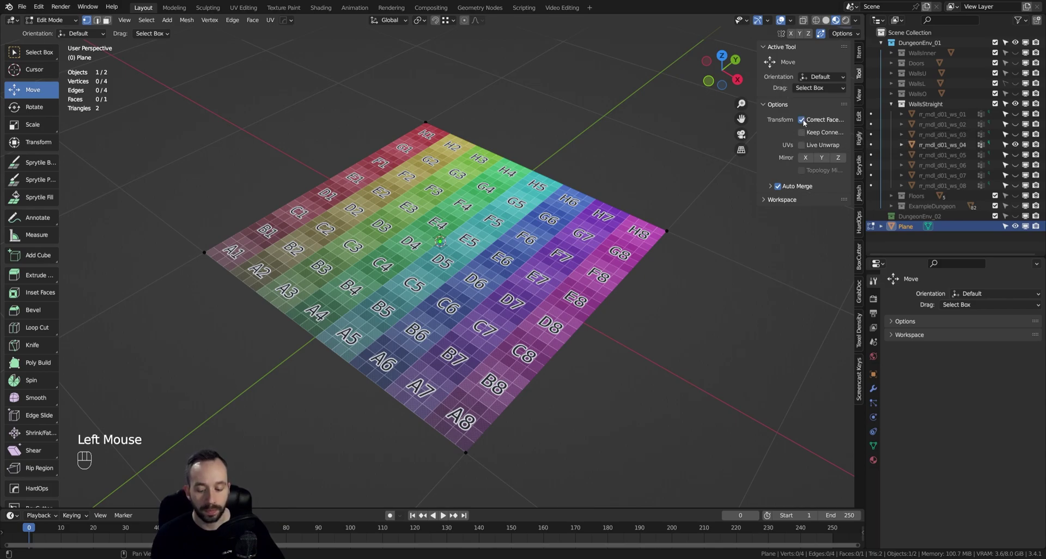
pyautogui.press('F5')
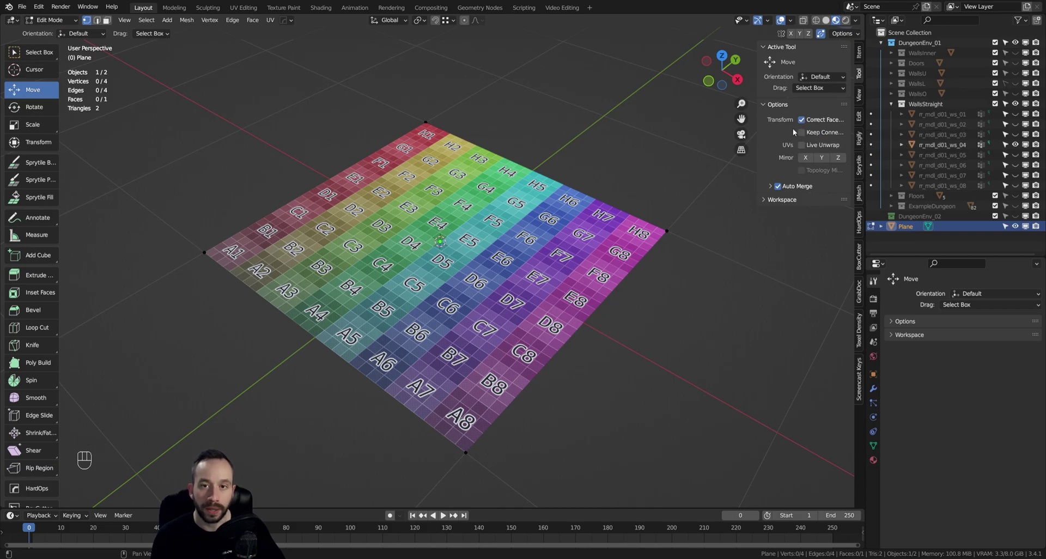
# Step: Box-select the plane's bottom corner vertex and start moving it with G
pyautogui.moveTo(647, 355); pyautogui.dragTo(436, 502)
pyautogui.press('g')
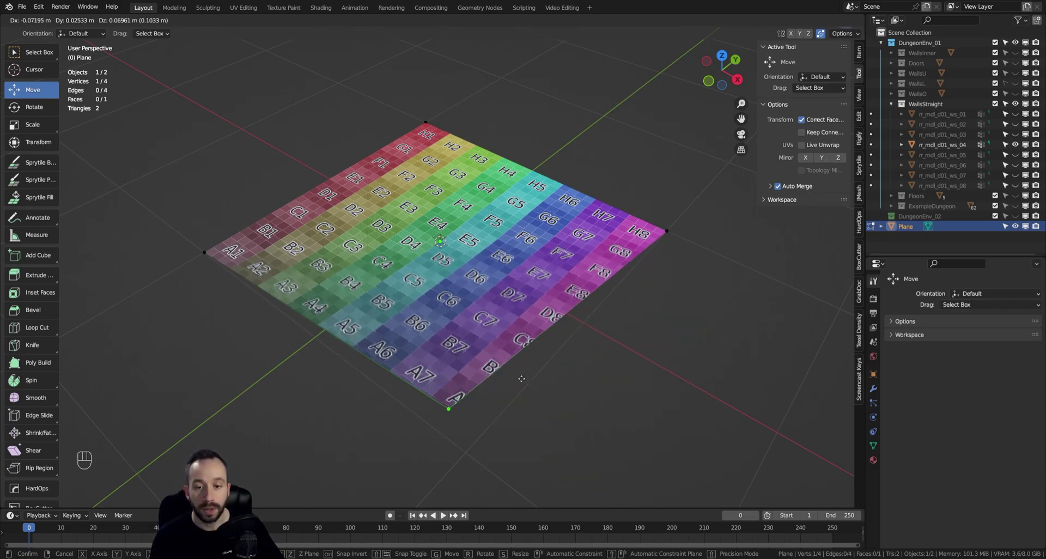
# Step: Revert the scene to its saved state and delete the checker Plane
pyautogui.press('F5')
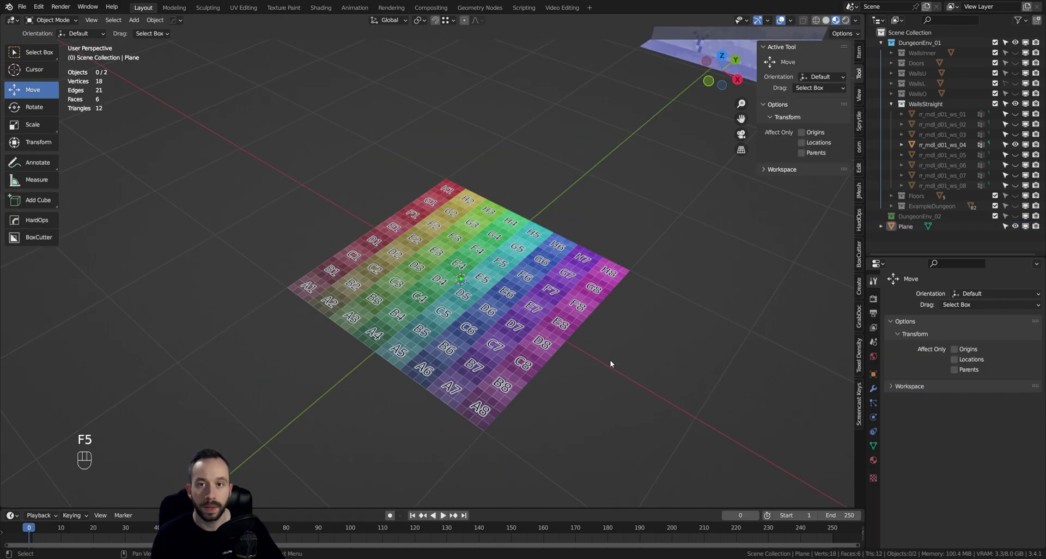
pyautogui.click(548, 293)
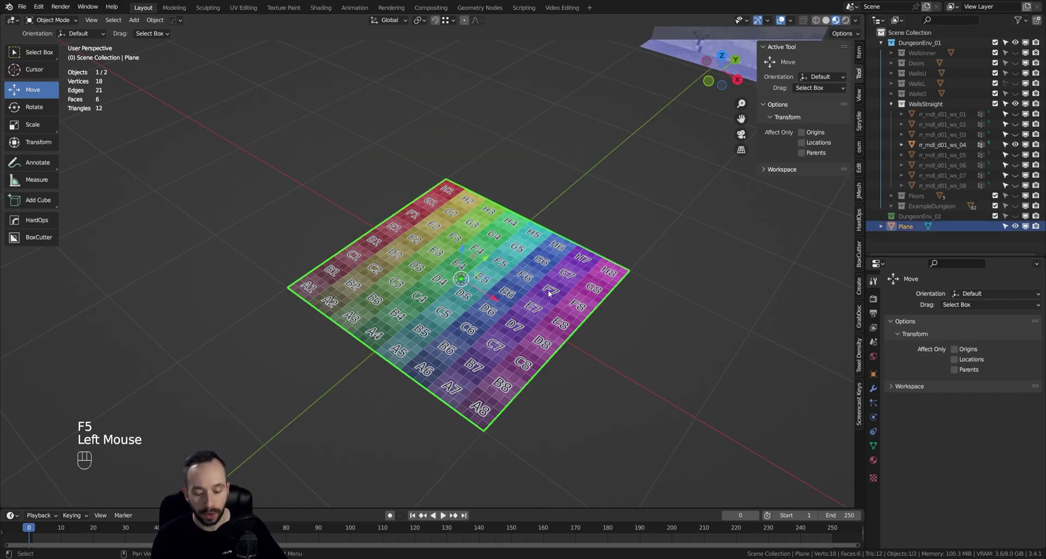
pyautogui.press('Delete')
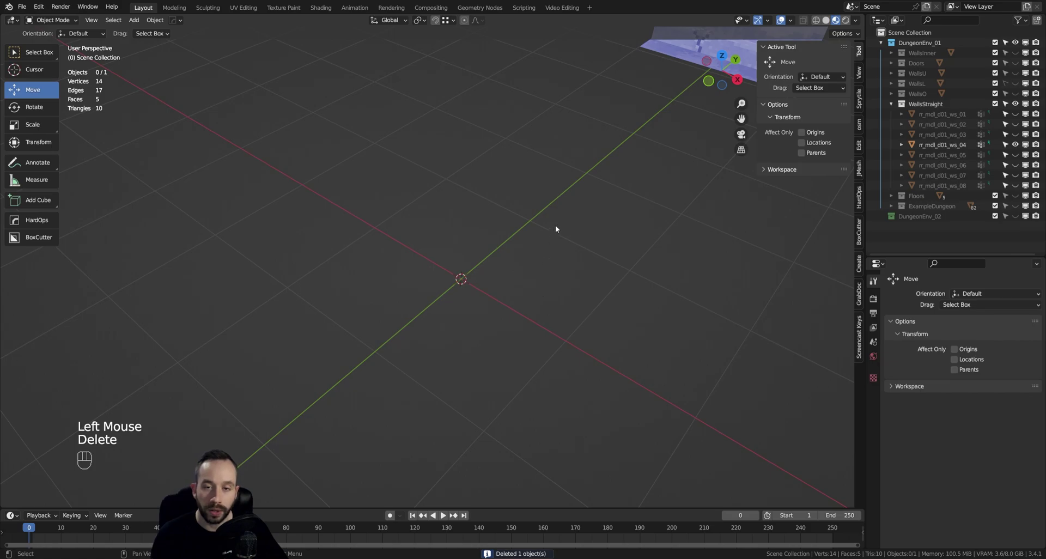
# Step: Select the wall piece rr_mdl_d01_ws_04 and slide it along Y to the scene centre
pyautogui.moveTo(556, 227); pyautogui.dragTo(497, 278, button='middle')
pyautogui.keyDown('alt'); pyautogui.moveTo(497, 277); pyautogui.dragTo(523, 247); pyautogui.keyUp('alt')
pyautogui.scroll(-2, 523, 247)
pyautogui.moveTo(586, 235); pyautogui.dragTo(730, 239, button='middle')
pyautogui.click(731, 238)
pyautogui.moveTo(780, 228); pyautogui.dragTo(511, 290)
pyautogui.moveTo(511, 290); pyautogui.dragTo(563, 312, button='middle')
pyautogui.scroll(2, 511, 292)
# Step: Put the wall into Edit Mode and toggle Correct Face Attributes off and back on
pyautogui.press('Tab')
pyautogui.moveTo(511, 293); pyautogui.dragTo(541, 250, button='middle')
pyautogui.keyDown('alt'); pyautogui.moveTo(541, 250); pyautogui.dragTo(454, 264); pyautogui.keyUp('alt')
pyautogui.keyDown('shift'); pyautogui.moveTo(453, 264); pyautogui.dragTo(388, 277, button='middle'); pyautogui.keyUp('shift')
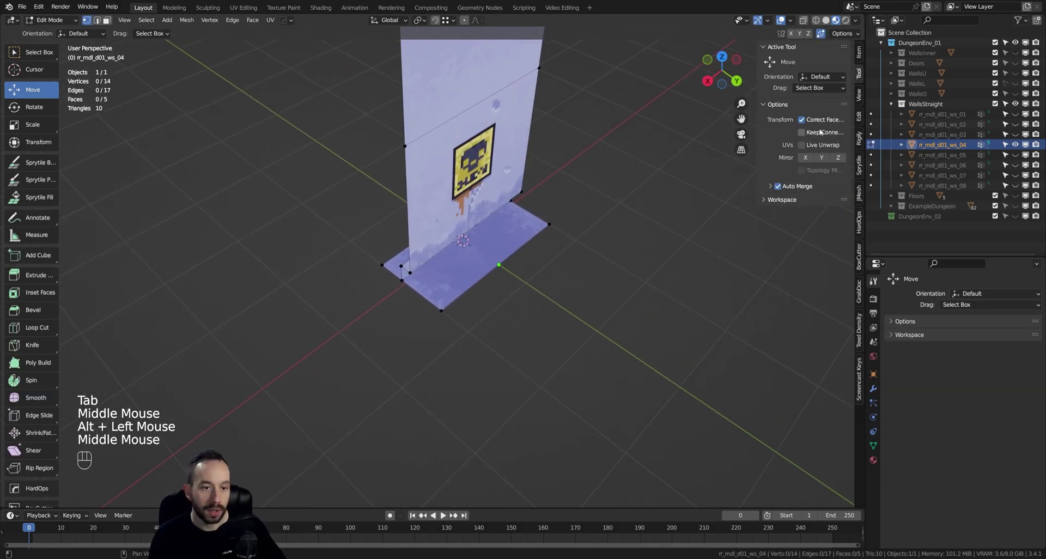
pyautogui.click(802, 119)
pyautogui.click(801, 120)
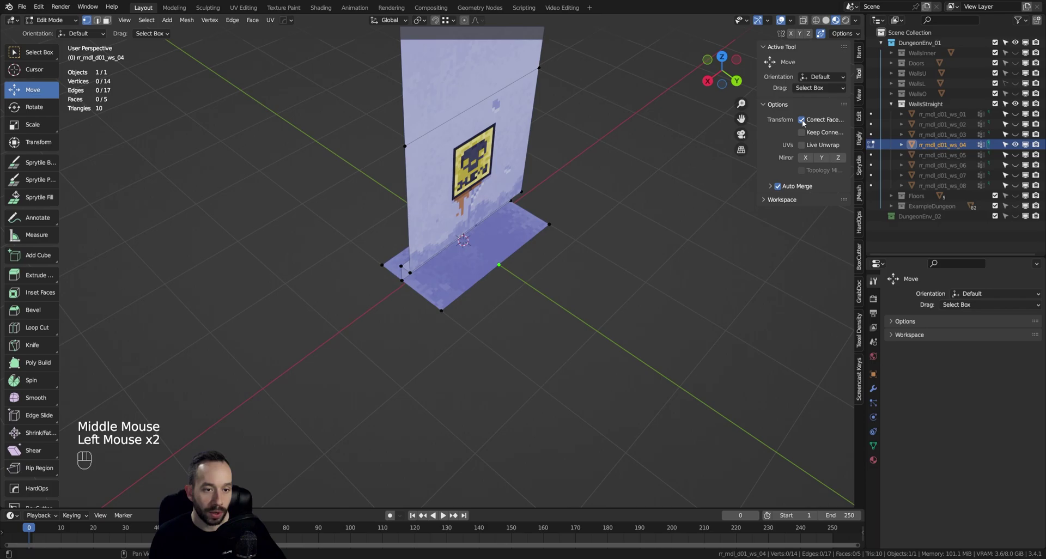
# Step: Snap the base strip's front corner vertex onto its neighbour so they merge
pyautogui.scroll(2, 468, 294)
pyautogui.moveTo(478, 290); pyautogui.dragTo(449, 336)
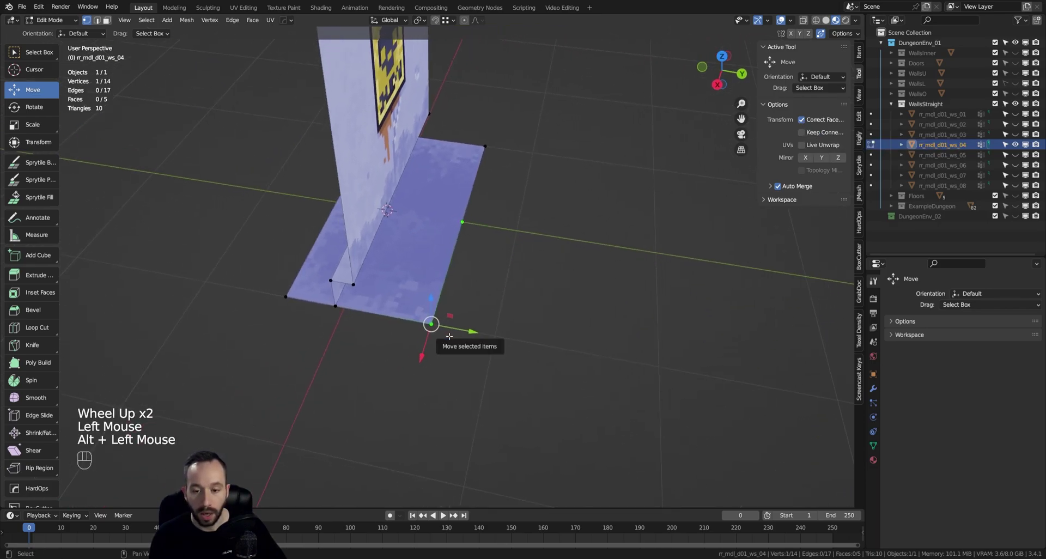
pyautogui.press('g')
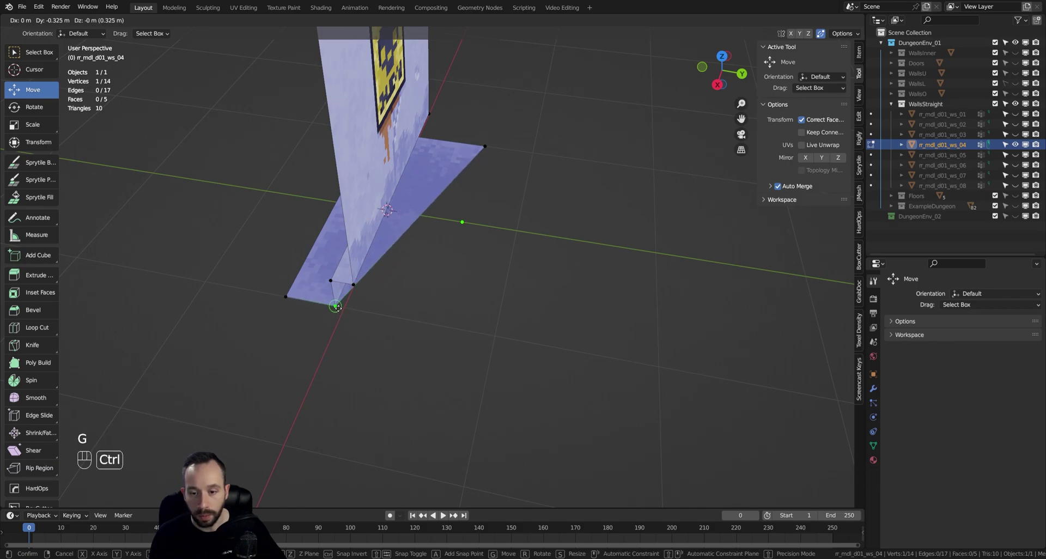
pyautogui.keyDown('ctrl'); pyautogui.click(335, 306); pyautogui.keyUp('ctrl')
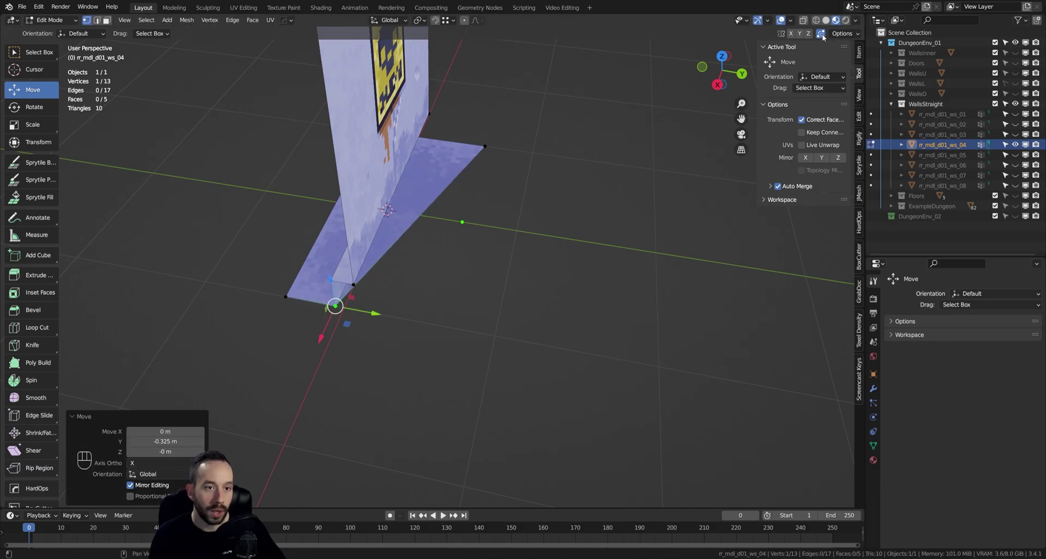
# Step: Snap a second base corner vertex onto its neighbour, merging them
pyautogui.moveTo(381, 245); pyautogui.dragTo(354, 261, button='middle')
pyautogui.keyDown('alt'); pyautogui.moveTo(354, 262); pyautogui.dragTo(337, 269); pyautogui.keyUp('alt')
pyautogui.moveTo(338, 269); pyautogui.dragTo(318, 279, button='middle')
pyautogui.keyDown('alt'); pyautogui.moveTo(318, 279); pyautogui.dragTo(374, 352); pyautogui.keyUp('alt')
pyautogui.scroll(2, 374, 351)
pyautogui.scroll(1, 382, 335)
pyautogui.press('g')
pyautogui.keyDown('ctrl'); pyautogui.click(496, 281); pyautogui.keyUp('ctrl')
# Step: Inspect the merged corner from several angles, then deselect the vertex
pyautogui.moveTo(496, 280); pyautogui.dragTo(647, 312, button='middle')
pyautogui.keyDown('alt'); pyautogui.moveTo(647, 312); pyautogui.dragTo(572, 305); pyautogui.keyUp('alt')
pyautogui.moveTo(572, 304); pyautogui.dragTo(501, 291, button='middle')
pyautogui.keyDown('alt'); pyautogui.moveTo(502, 291); pyautogui.dragTo(484, 287); pyautogui.keyUp('alt')
pyautogui.moveTo(483, 287); pyautogui.dragTo(315, 289, button='middle')
pyautogui.click(316, 288)
# Step: Check the texture on the skull-sign wall is undistorted, then return to Object Mode
pyautogui.keyDown('alt'); pyautogui.moveTo(316, 289); pyautogui.dragTo(334, 272); pyautogui.keyUp('alt')
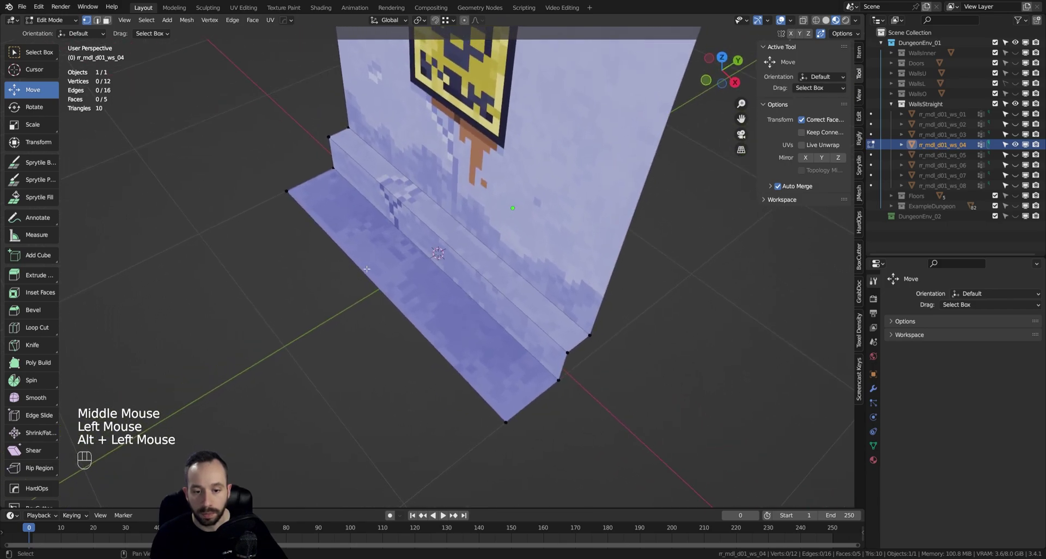
pyautogui.scroll(2, 369, 268)
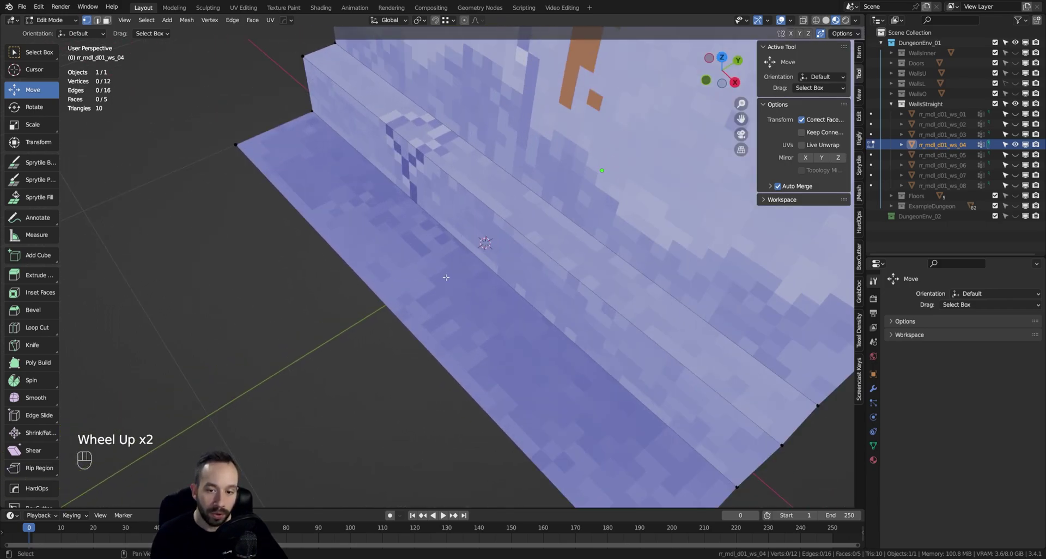
pyautogui.moveTo(446, 277); pyautogui.dragTo(379, 253, button='middle')
pyautogui.scroll(-3, 348, 228)
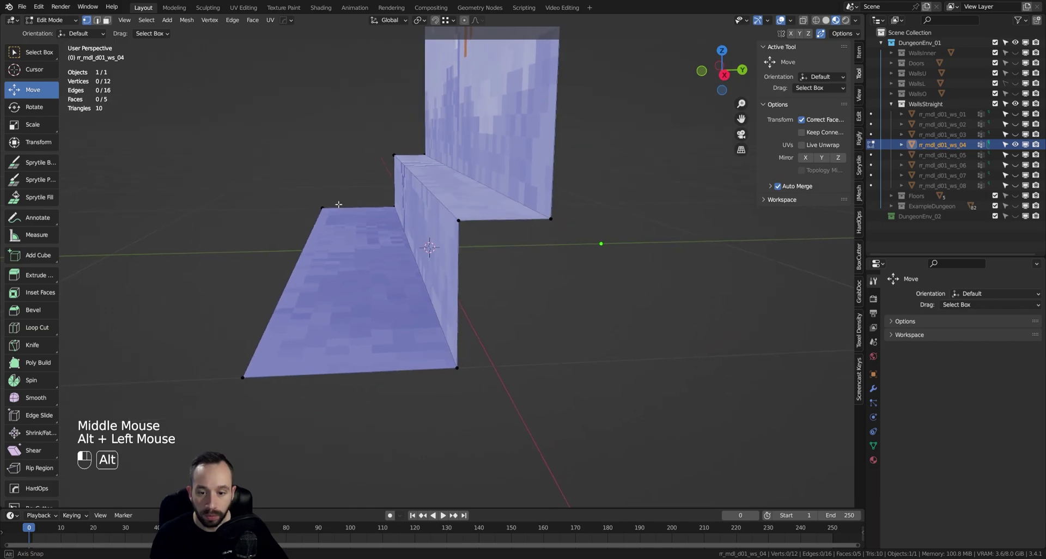
pyautogui.scroll(5, 345, 261)
pyautogui.scroll(-2, 346, 262)
pyautogui.keyDown('alt'); pyautogui.moveTo(346, 262); pyautogui.dragTo(490, 305); pyautogui.keyUp('alt')
pyautogui.moveTo(491, 305)
pyautogui.mouseDown(button='middle')
pyautogui.moveTo(513, 335)
pyautogui.moveTo(514, 318)
pyautogui.mouseUp(button='middle')
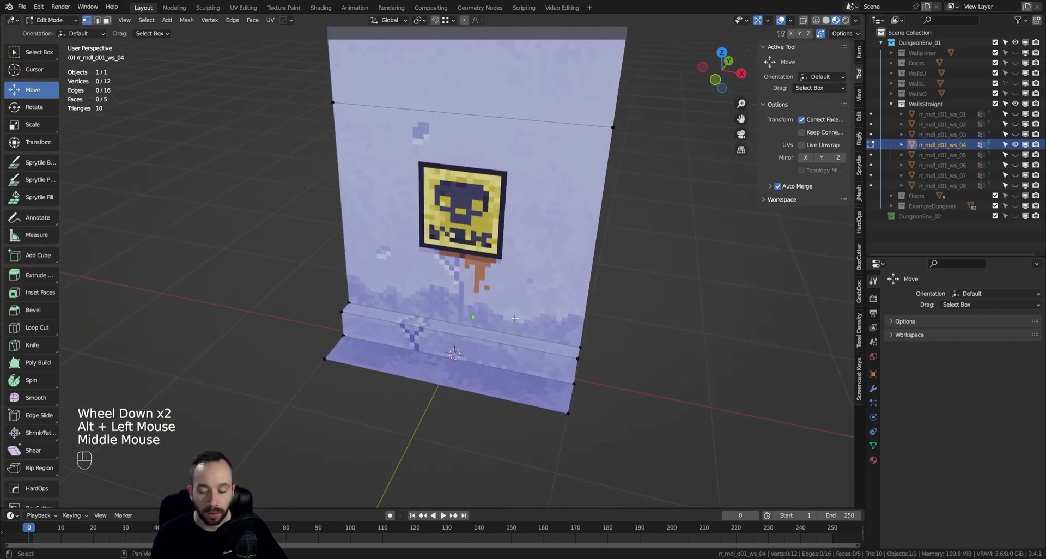
pyautogui.press('Tab')
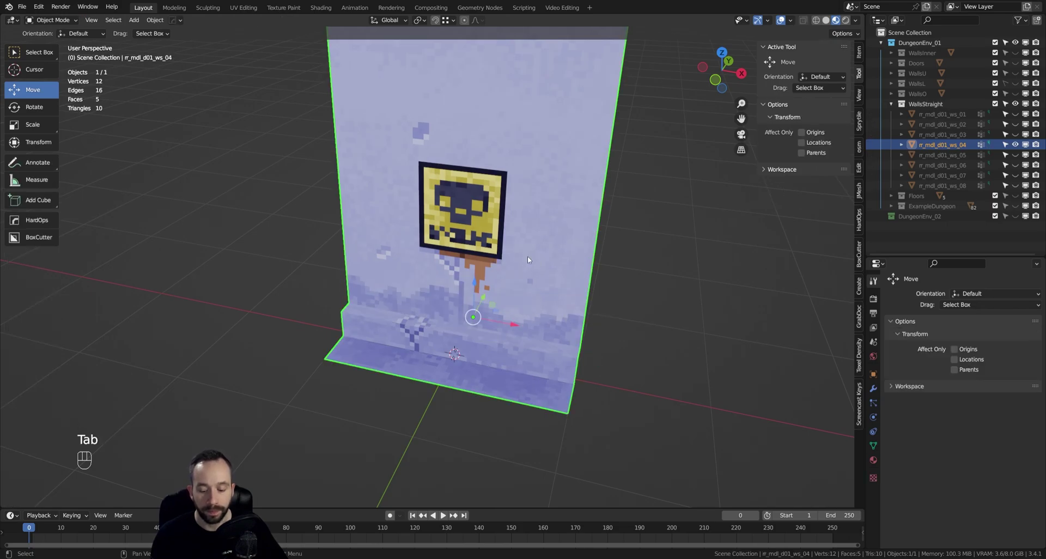
pyautogui.scroll(-3, 528, 260)
pyautogui.keyDown('alt'); pyautogui.moveTo(527, 259); pyautogui.dragTo(566, 256); pyautogui.keyUp('alt')
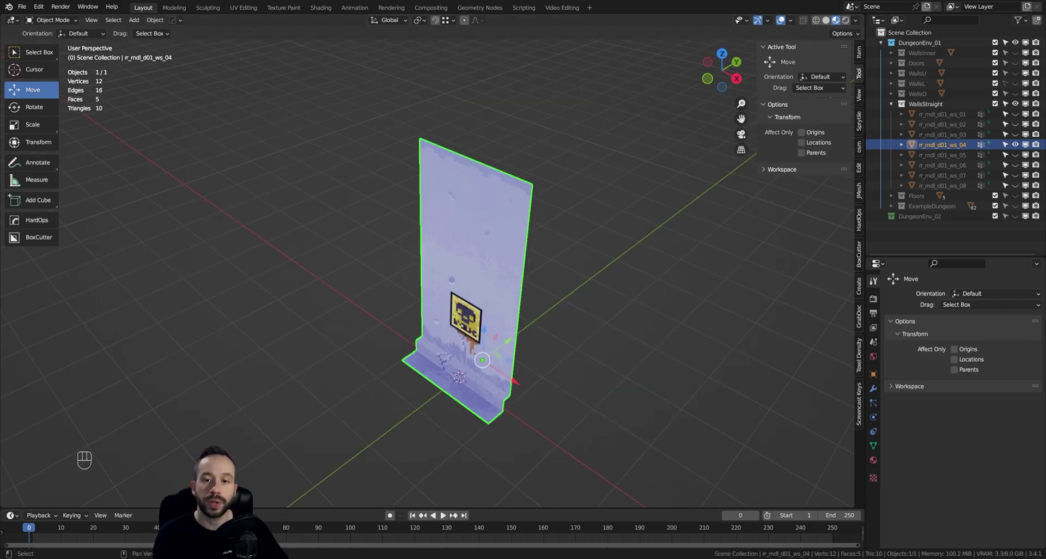